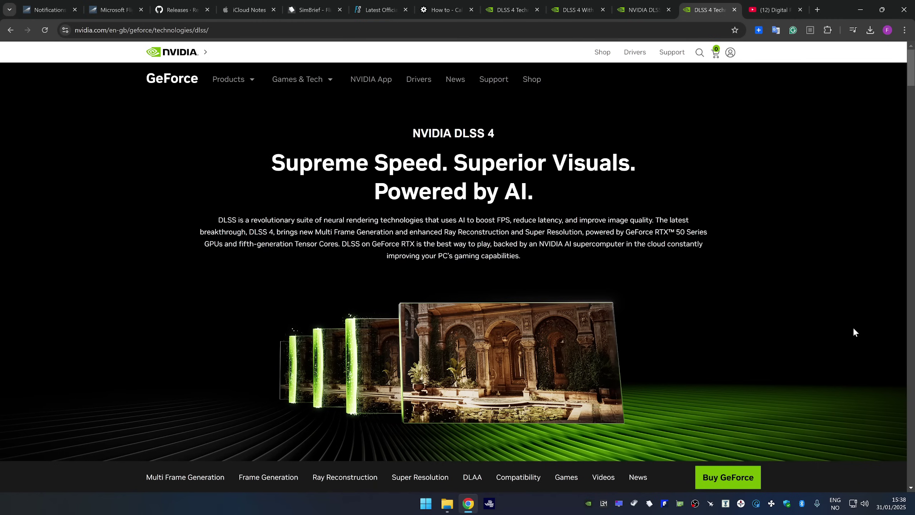
# Switch to the tab showing the DLSS Supported Hardware table for GeForce RTX 50–20 Series.
pyautogui.hotkey('ctrl', '8')
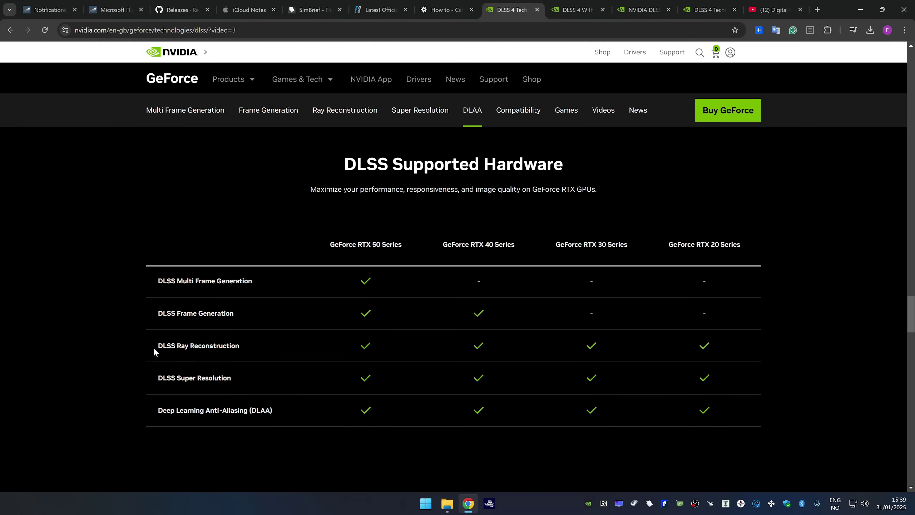
# Highlight the DLSS Ray Reconstruction label, clear it, then switch to the DLSS 4 overrides article.
pyautogui.moveTo(153, 346); pyautogui.dragTo(241, 347)
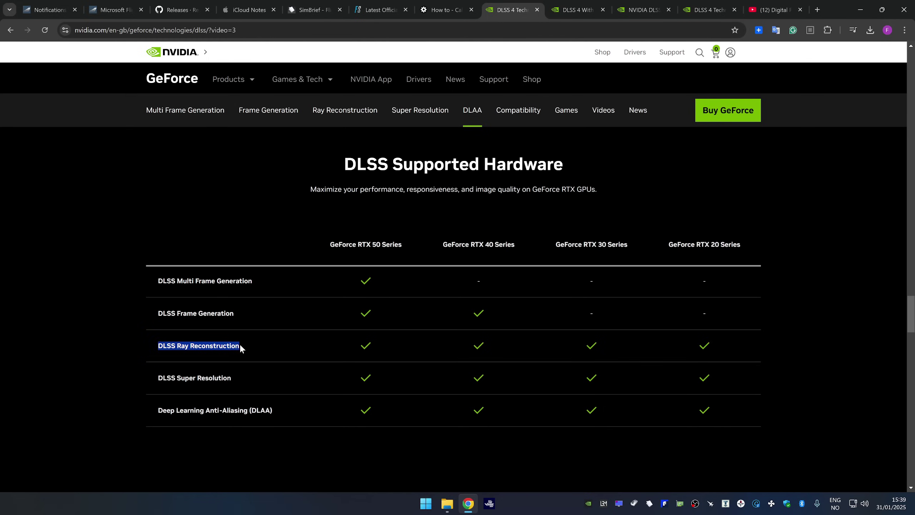
pyautogui.click(241, 347)
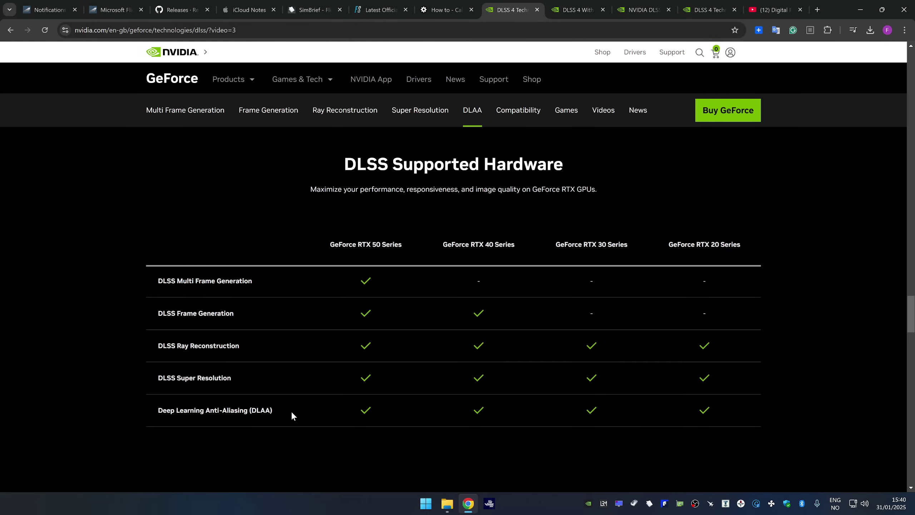
pyautogui.hotkey('ctrl', 'Tab')
pyautogui.hotkey('ctrl', 'Tab')
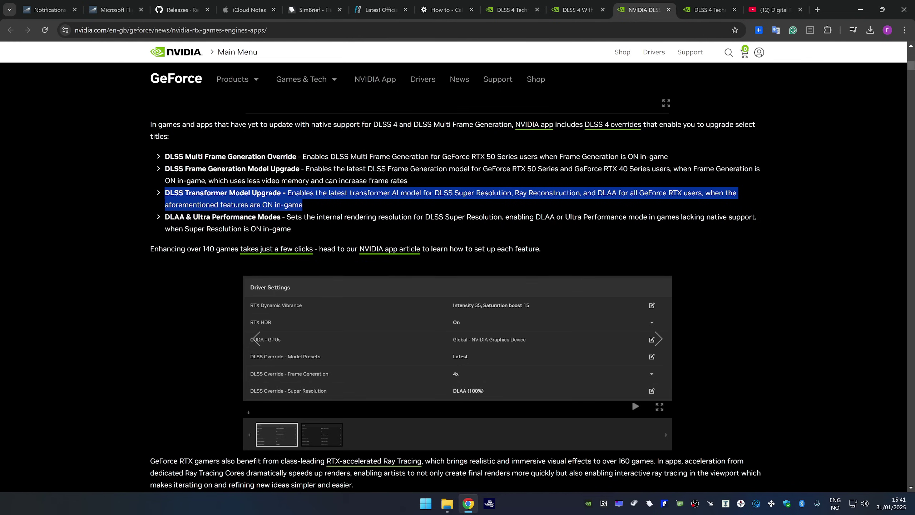
# Clear the selection and switch to the DLSS 4 games table listing Microsoft Flight Simulator 2024.
pyautogui.click(590, 209)
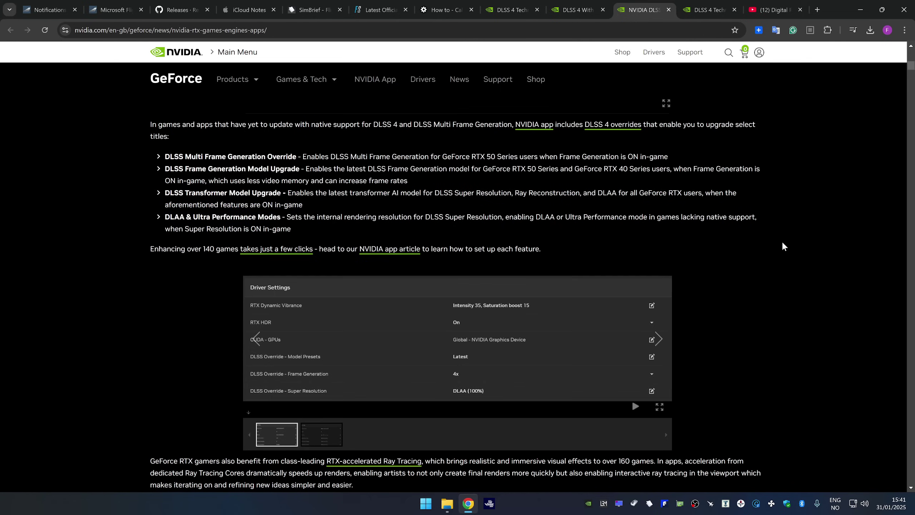
pyautogui.hotkey('ctrl', 'shift', 'Tab')
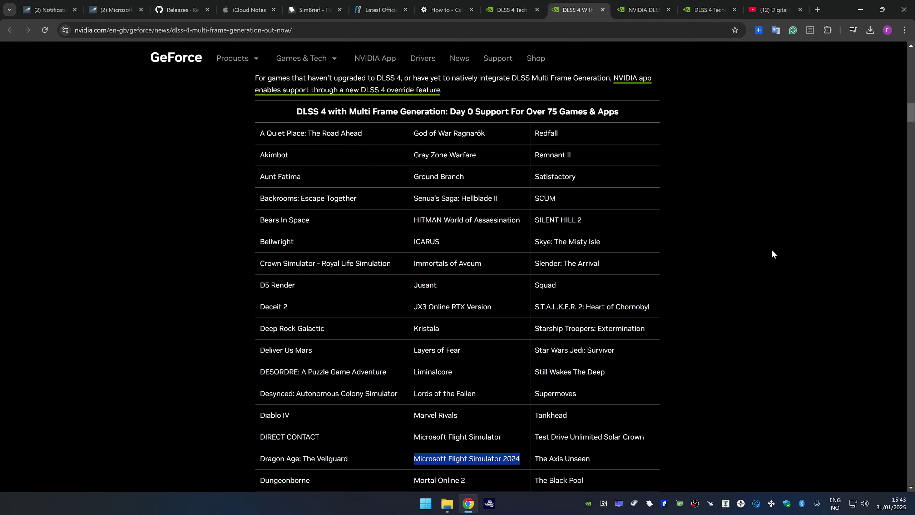
# Deselect the Microsoft Flight Simulator 2024 entry and switch to the DLSS4 note in iCloud Notes.
pyautogui.click(795, 253)
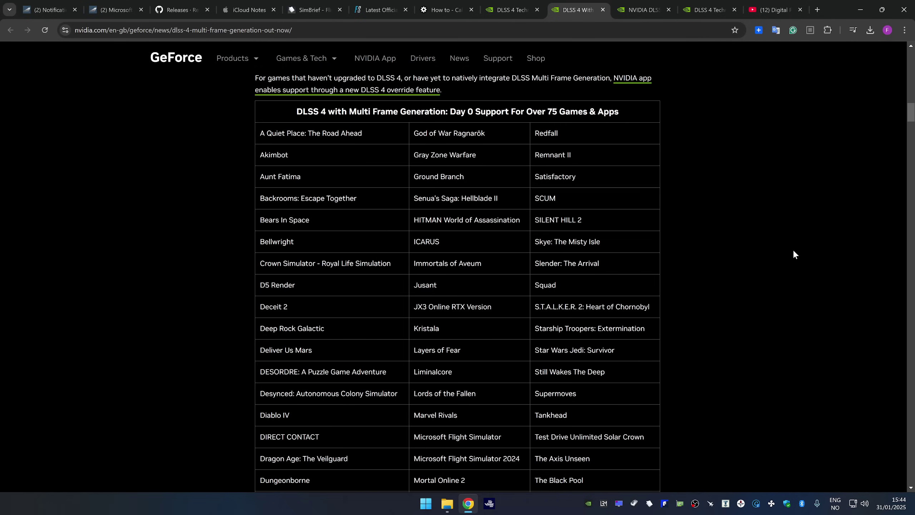
pyautogui.hotkey('ctrl', '4')
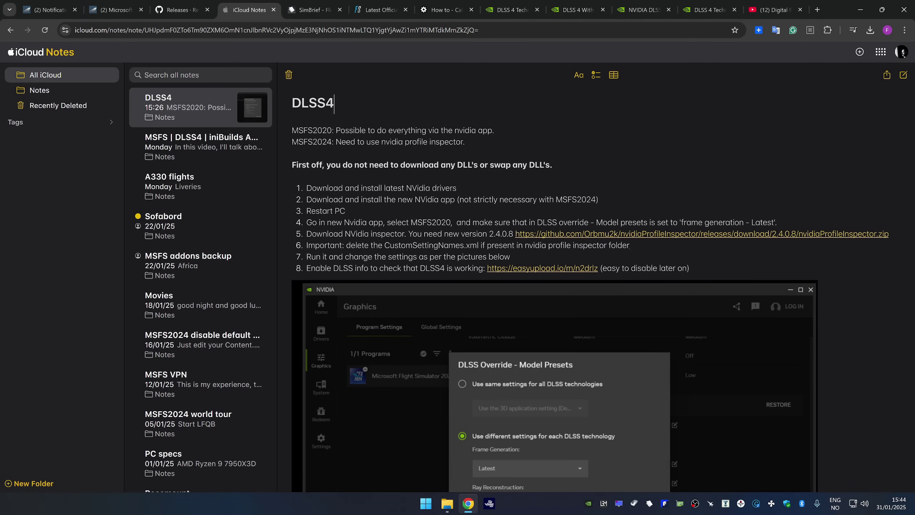
# Skim the DLSS4 note and change 'drivers' to 'driver' in step 1.
pyautogui.hotkey('ctrl', 'End')
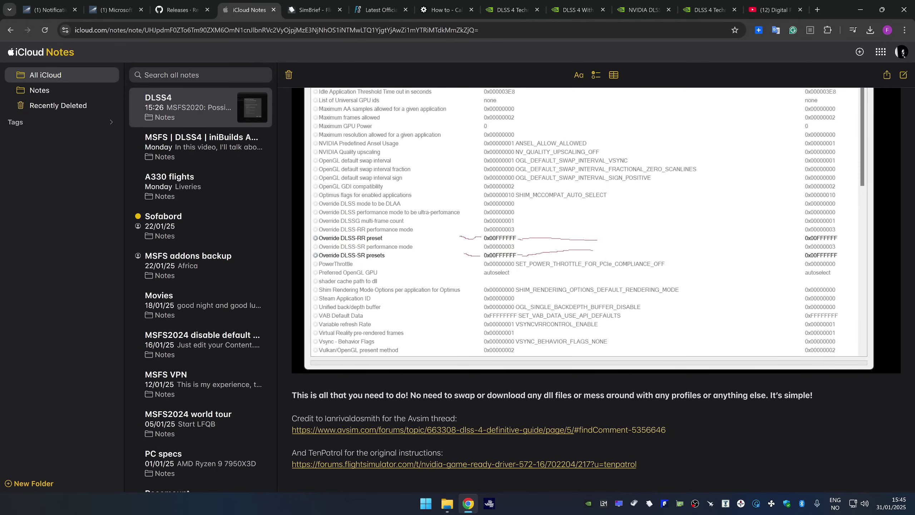
pyautogui.hotkey('ctrl', 'Home')
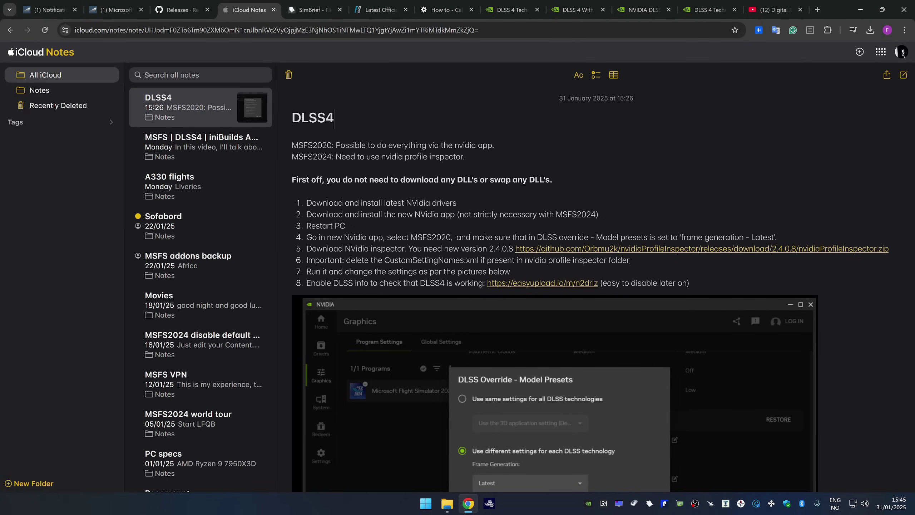
pyautogui.click(457, 203)
pyautogui.press('BackSpace')
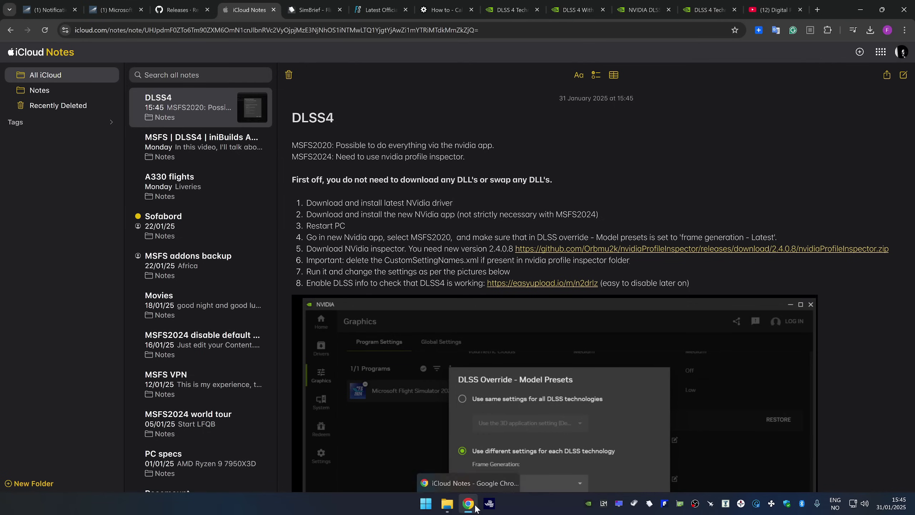
# Bring up the DLSS4 folder, check the 'dll files' folder, and select the 572.16 driver installer.
pyautogui.moveTo(476, 508)
pyautogui.click(447, 503)
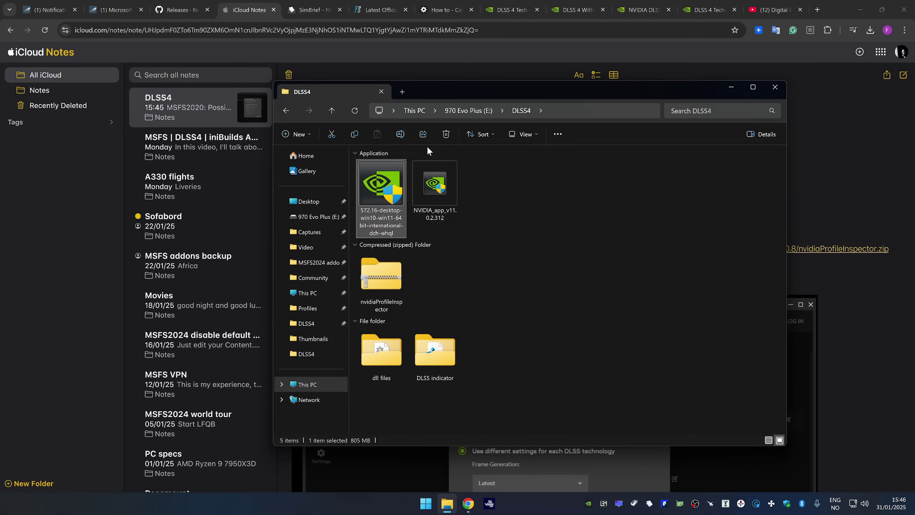
pyautogui.click(550, 360)
pyautogui.click(374, 365)
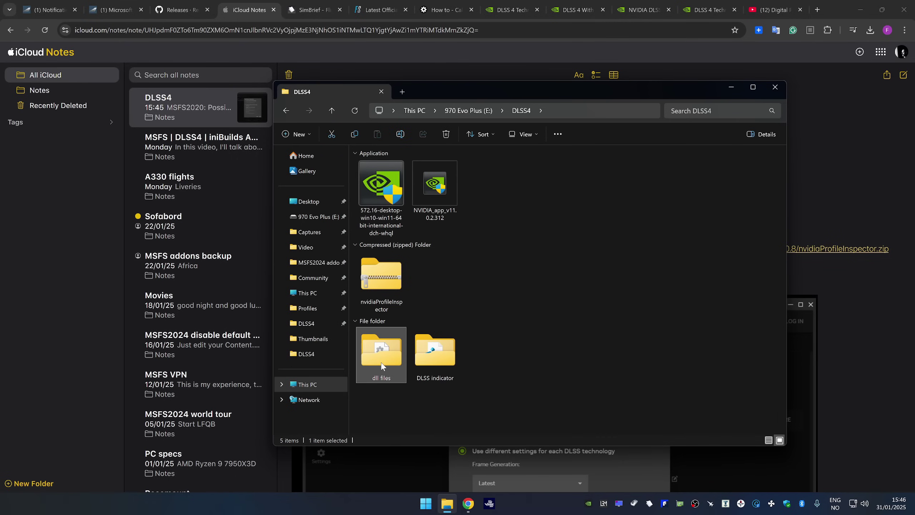
pyautogui.doubleClick(381, 362)
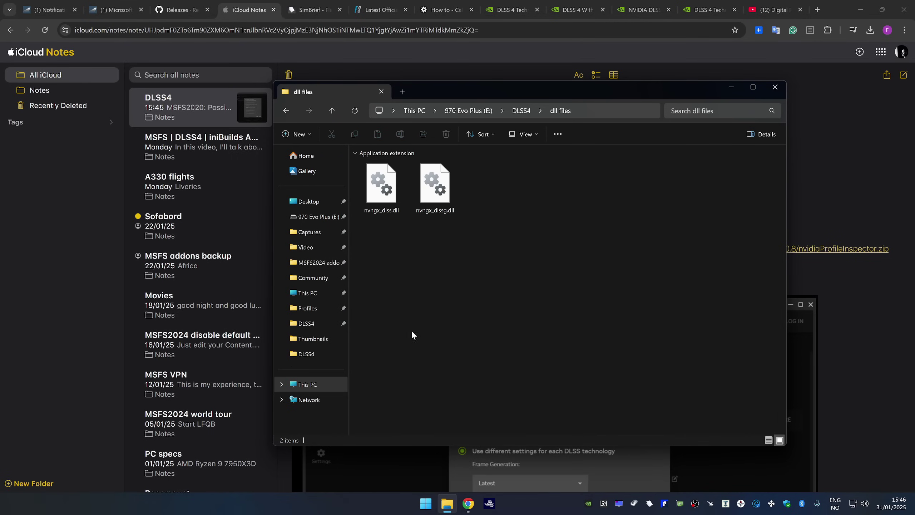
pyautogui.hotkey('alt', 'Left')
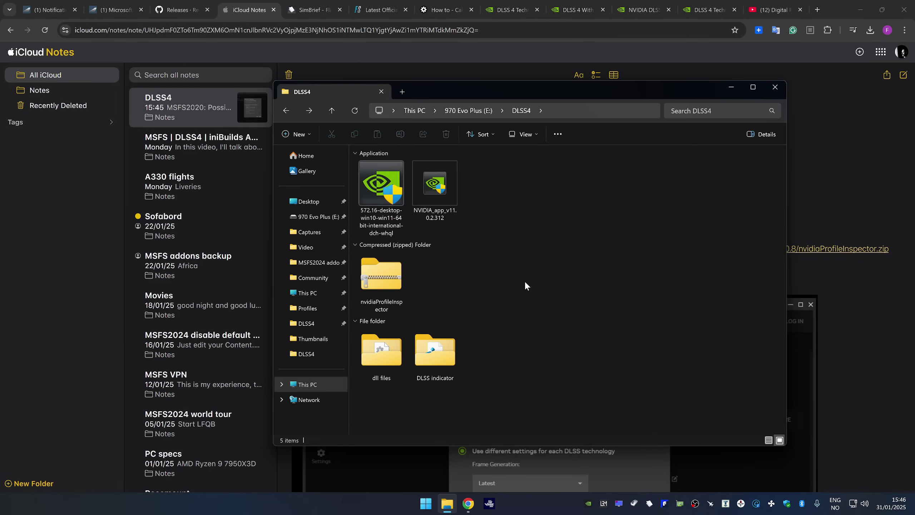
pyautogui.doubleClick(368, 351)
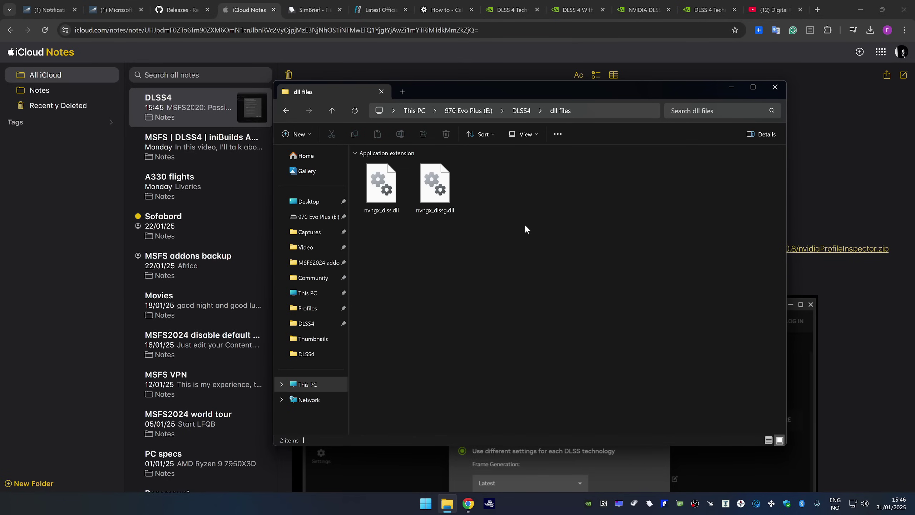
pyautogui.hotkey('alt', 'Left')
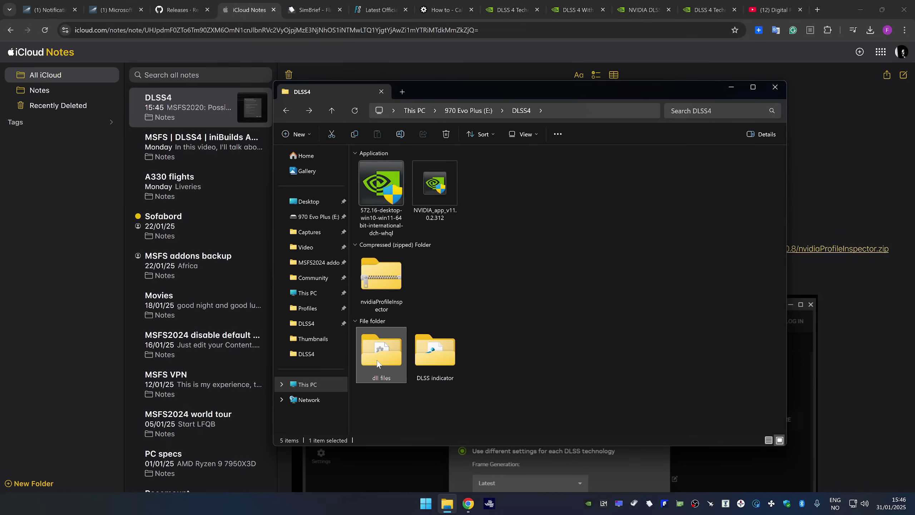
pyautogui.click(449, 288)
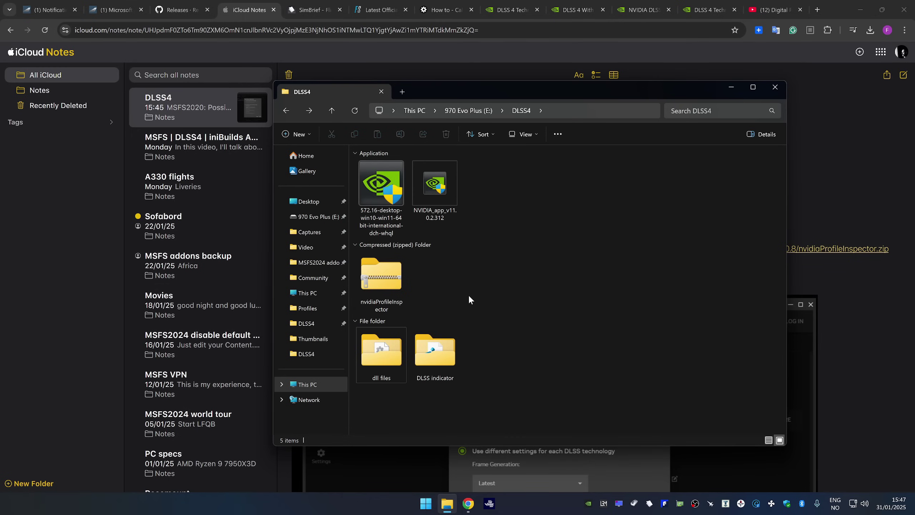
pyautogui.click(387, 192)
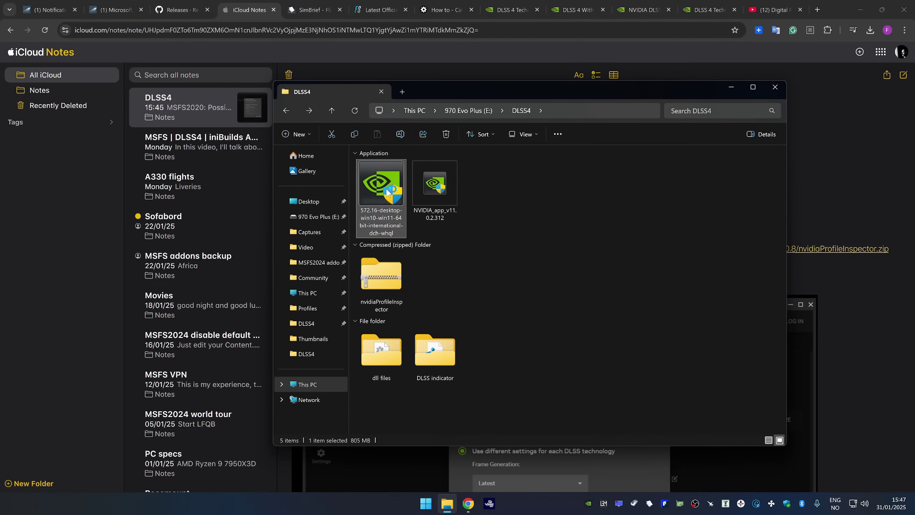
# Launch the 572.16 driver installer and extract it to the default path.
pyautogui.doubleClick(387, 191)
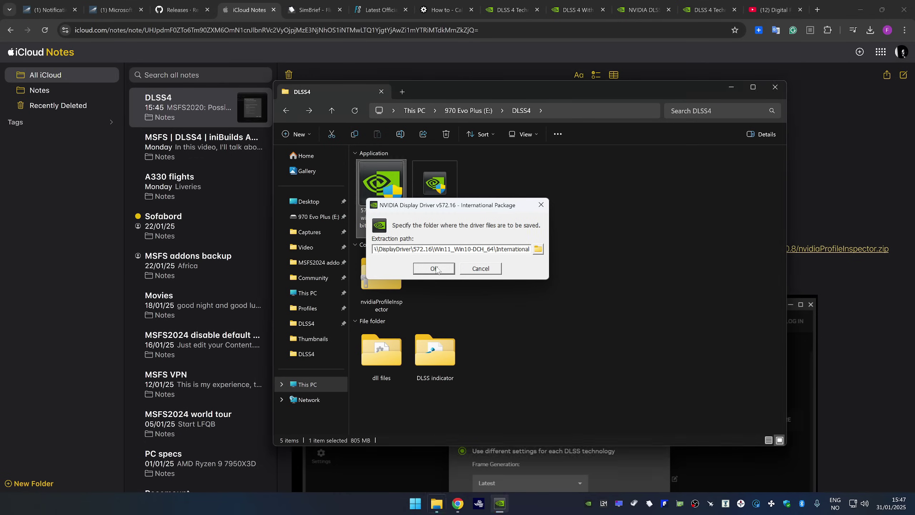
pyautogui.click(434, 268)
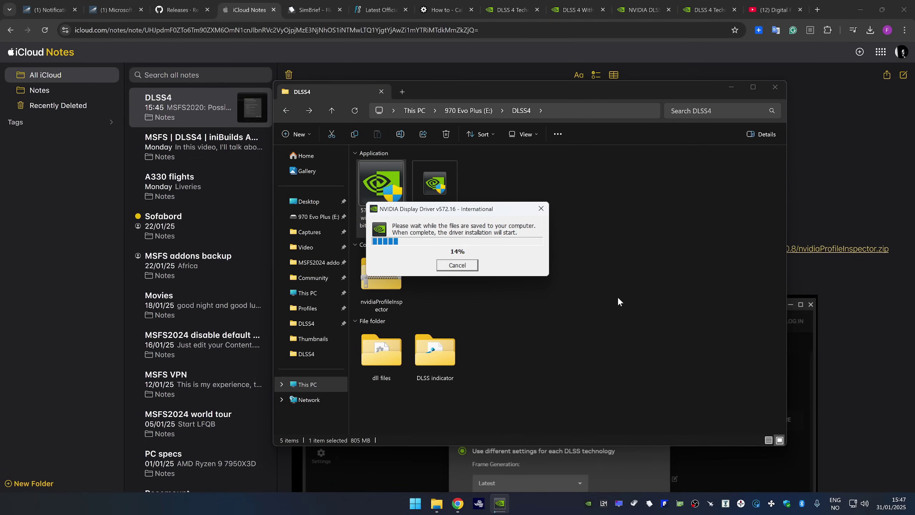
pyautogui.press('super+m')
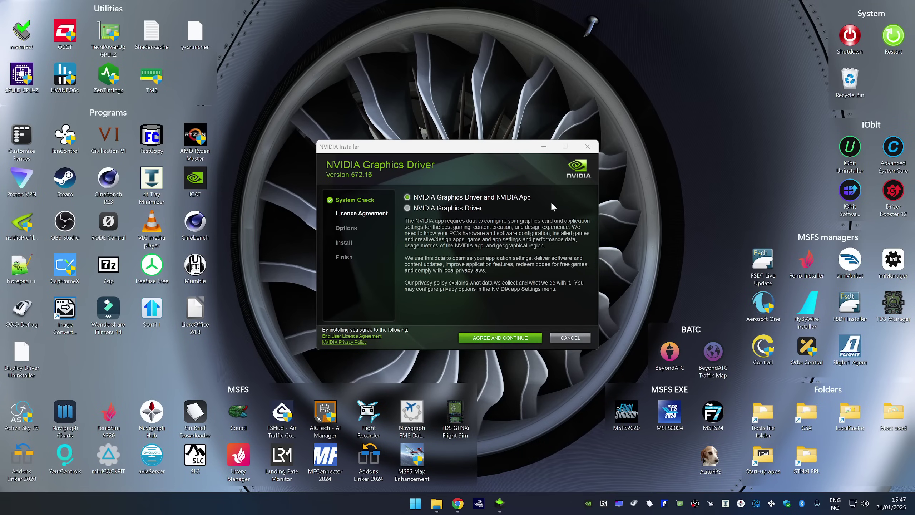
# Accept the licence and pick a custom install with HD Audio Driver excluded and clean installation on.
pyautogui.click(501, 338)
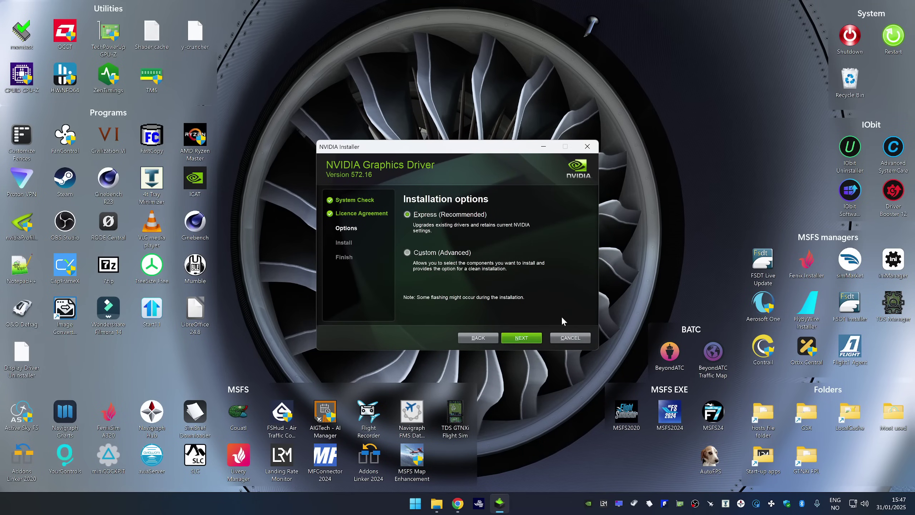
pyautogui.click(449, 256)
pyautogui.click(522, 340)
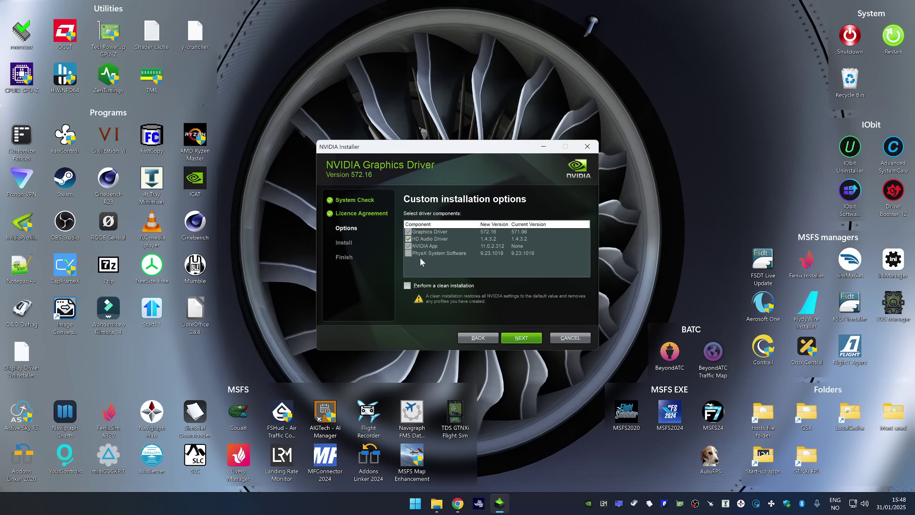
pyautogui.click(408, 239)
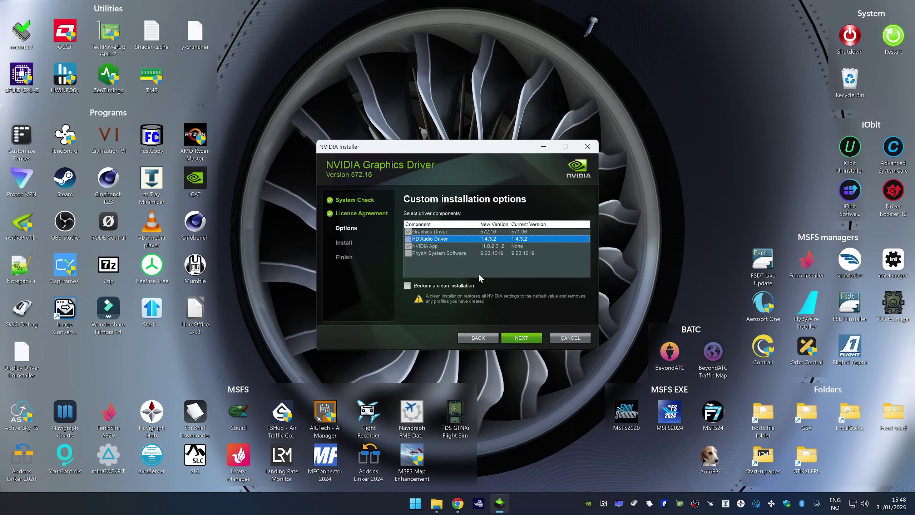
pyautogui.click(407, 286)
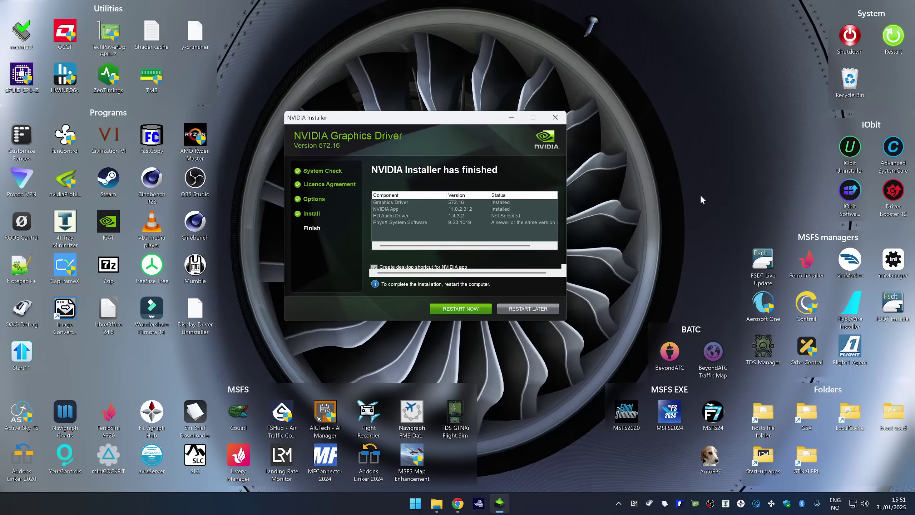
# Nudge the NVIDIA installer window slightly to the right while installation finishes.
pyautogui.moveTo(422, 115); pyautogui.dragTo(446, 116)
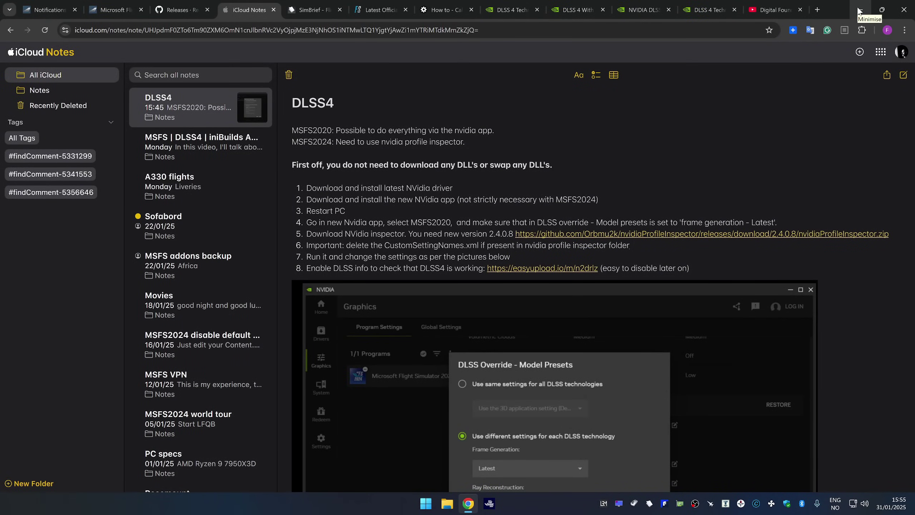
# Scroll the DLSS4 note down to the numbered steps and DLSS Override screenshot.
pyautogui.scroll(-1, 873, 239)
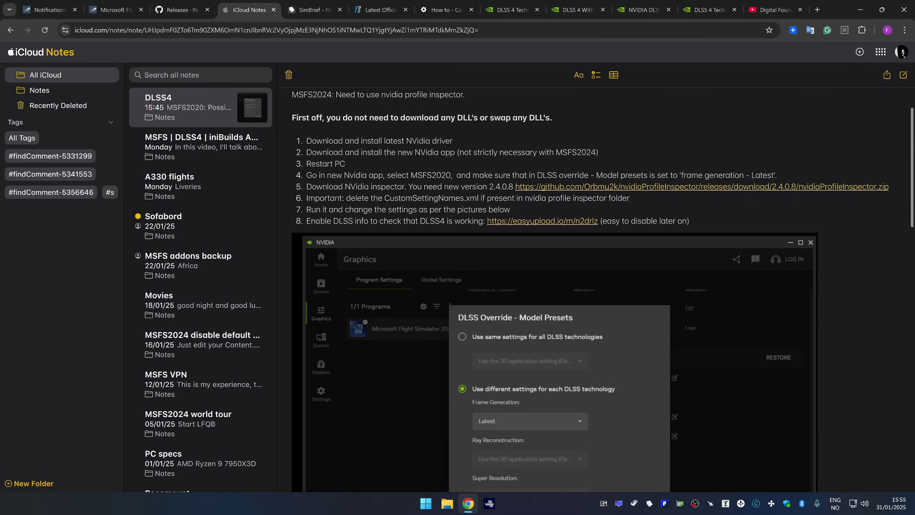
pyautogui.scroll(-1, 595, 288)
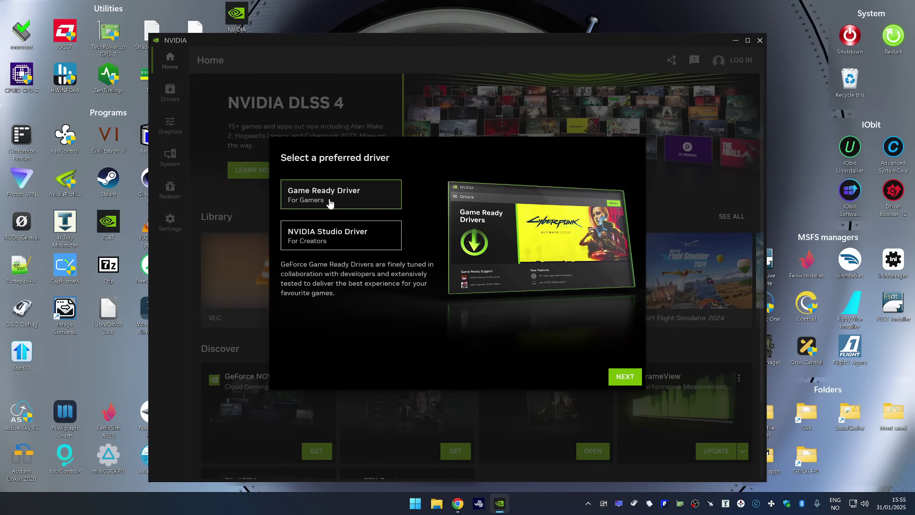
# Choose Game Ready Driver, leave automatic game optimisation off, and disable the NVIDIA overlay.
pyautogui.click(362, 197)
pyautogui.click(622, 377)
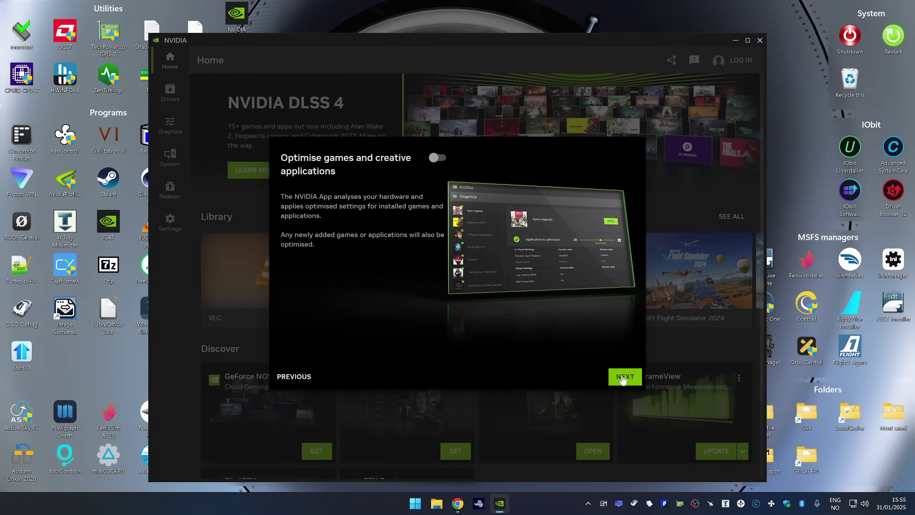
pyautogui.click(435, 159)
pyautogui.click(434, 159)
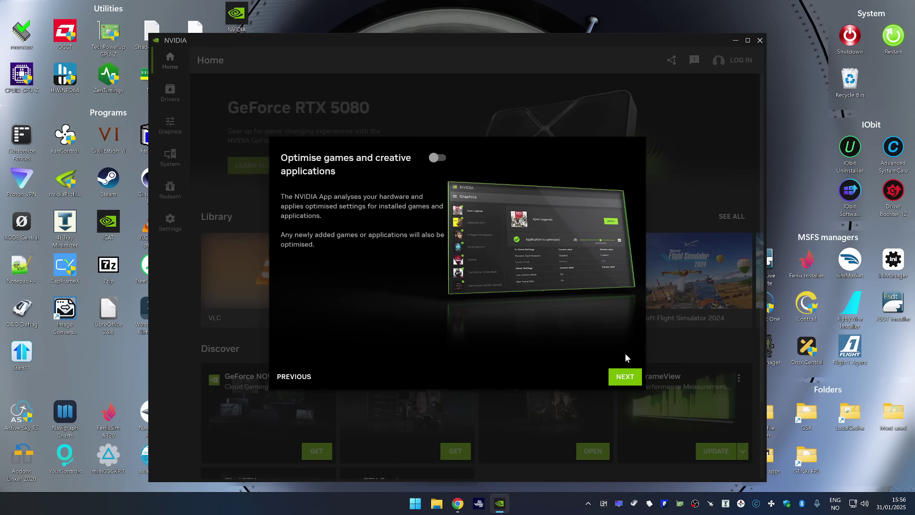
pyautogui.click(626, 377)
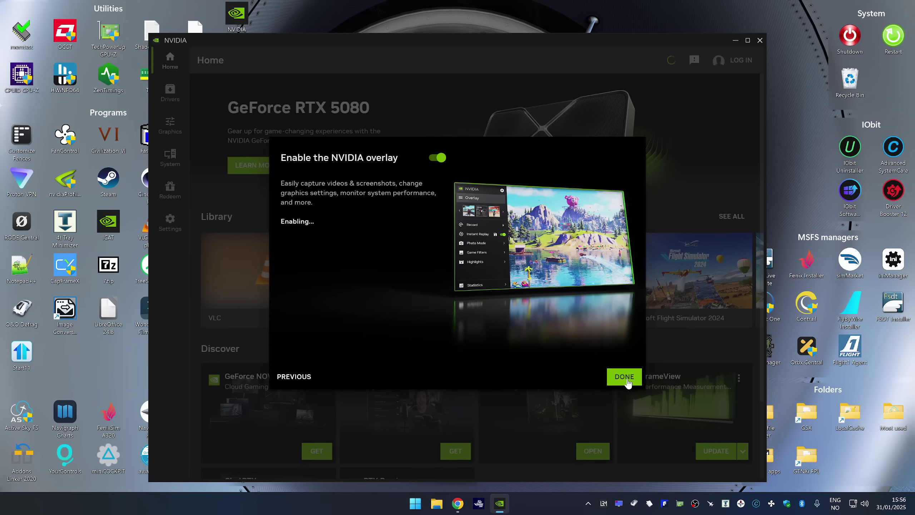
pyautogui.click(438, 162)
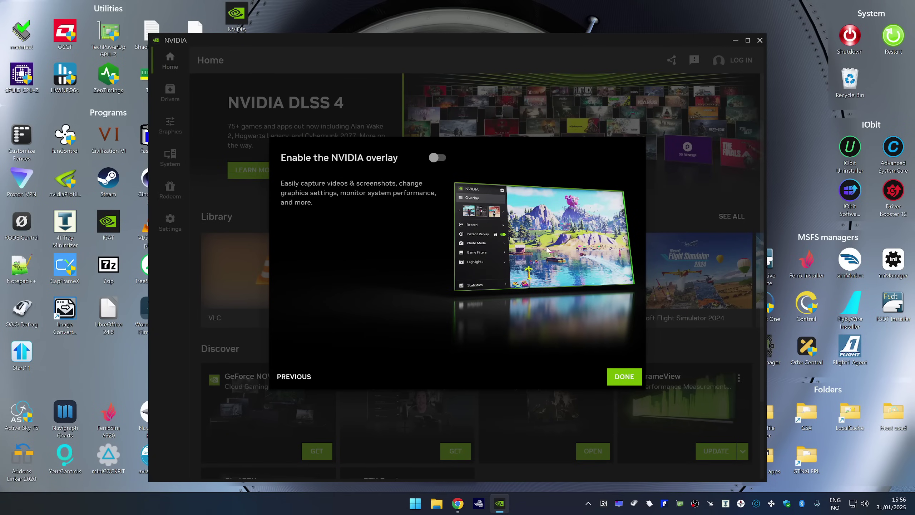
pyautogui.click(625, 378)
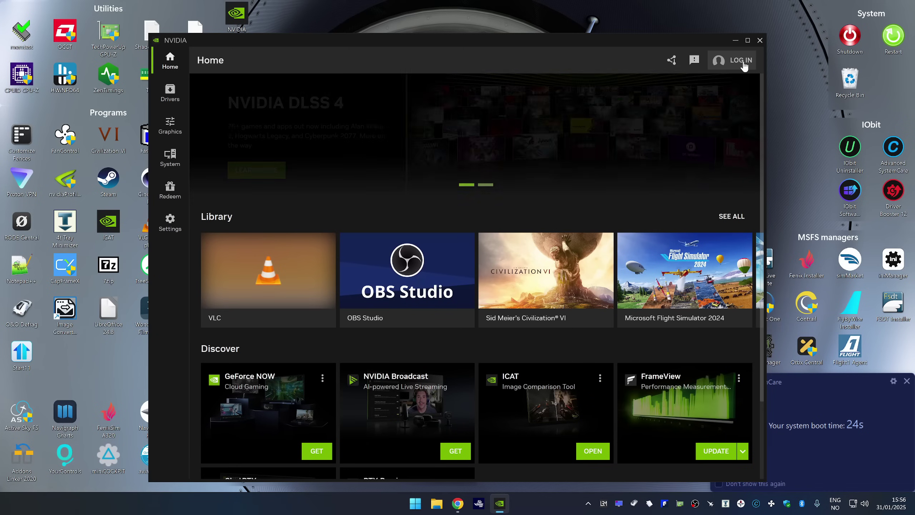
# Return from the DLSS4 note to the NVIDIA app's Program Settings and maximise the window.
pyautogui.click(458, 509)
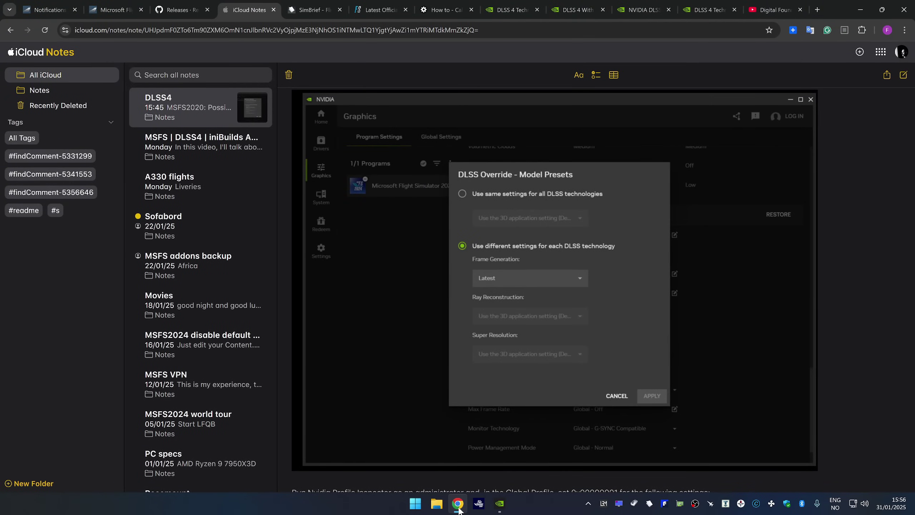
pyautogui.click(458, 509)
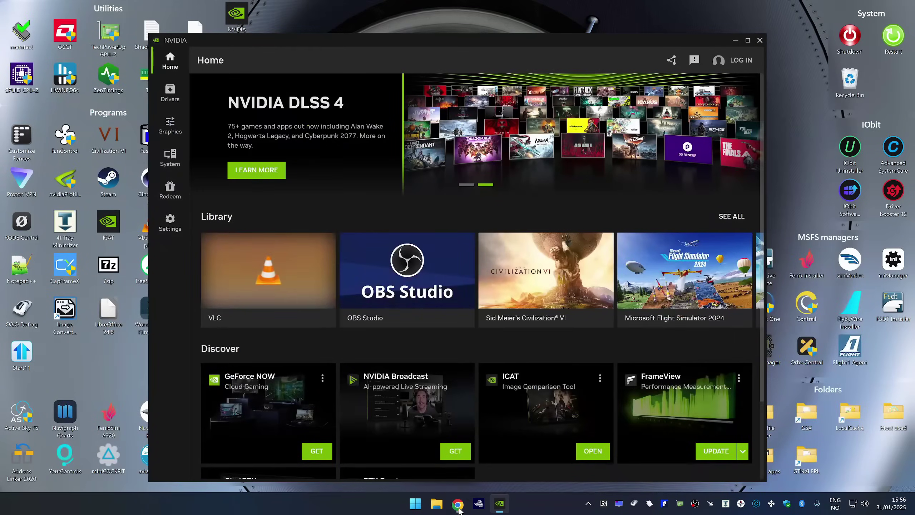
pyautogui.click(170, 131)
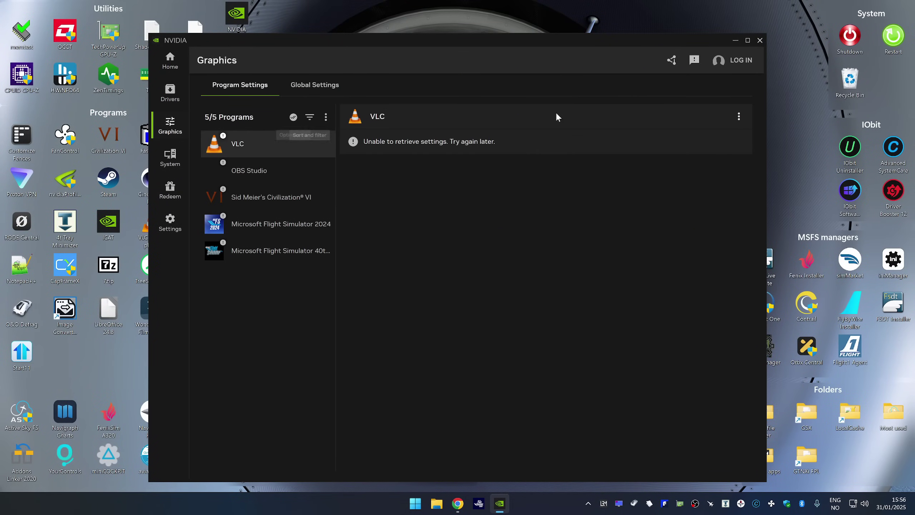
pyautogui.click(747, 39)
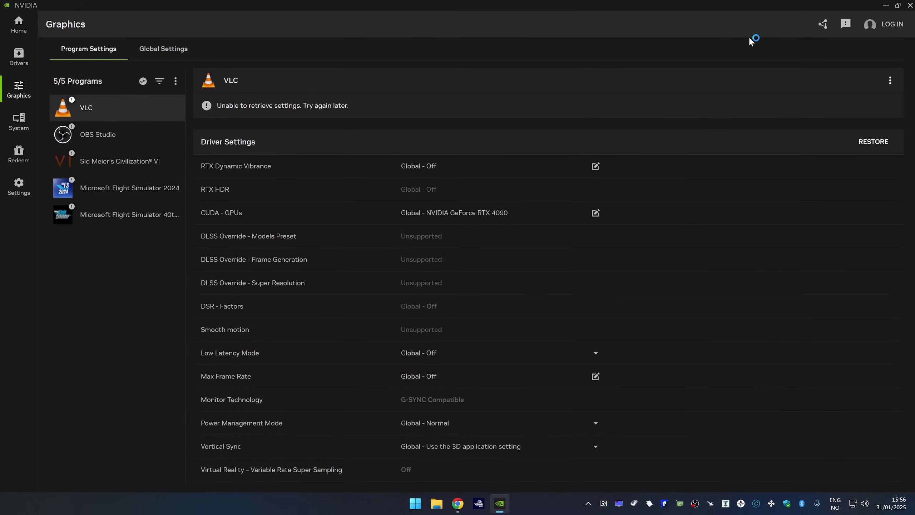
# Check the Flight Simulator 40th Anniversary and 2024 DLSS overrides, which read Unsupported, then try logging in.
pyautogui.click(118, 218)
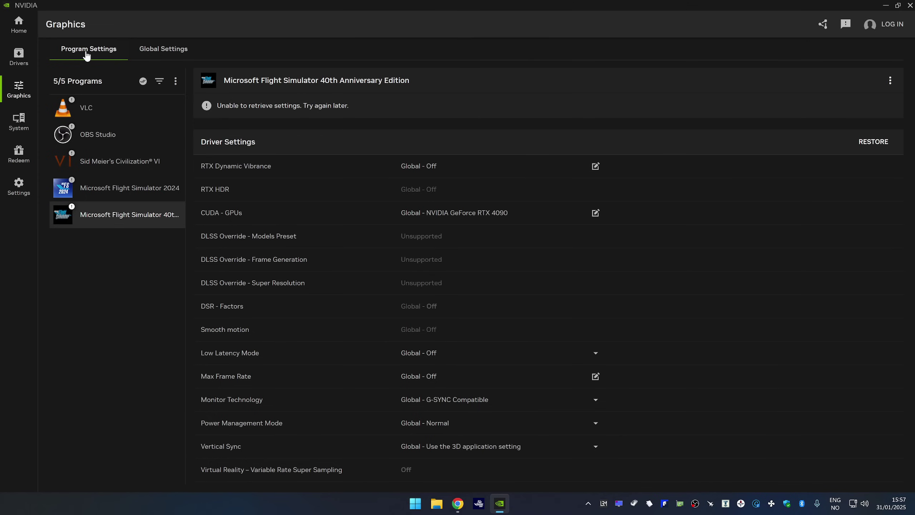
pyautogui.click(138, 196)
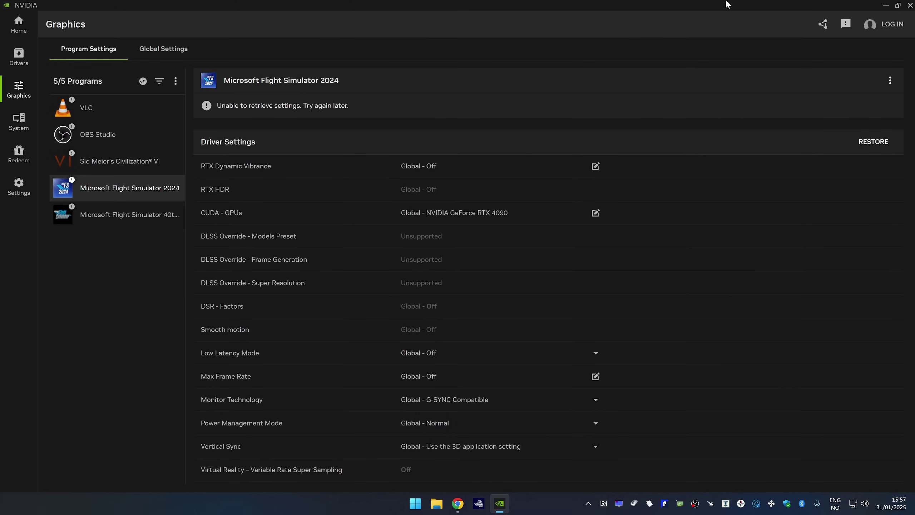
pyautogui.click(897, 28)
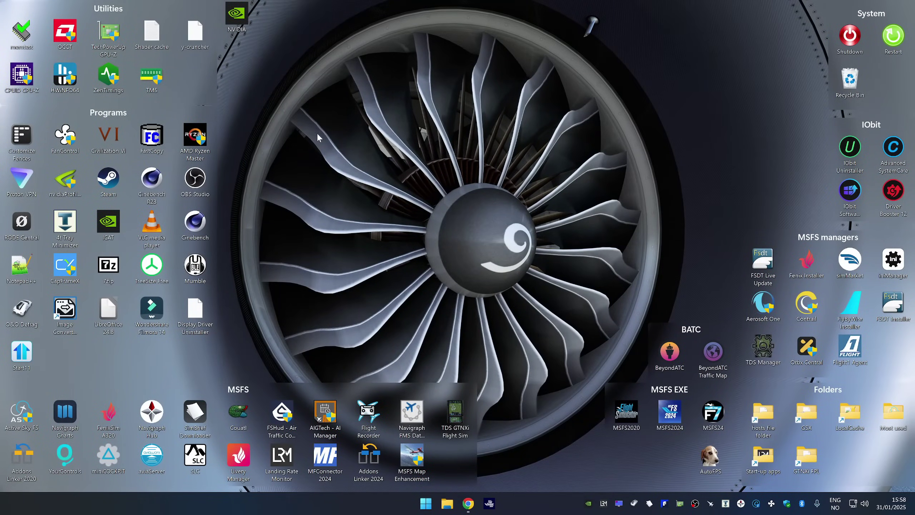
# Launch NVIDIA Control Panel from the tray, close it, and bring up the NVIDIA app shortcut menu.
pyautogui.rightClick(590, 508)
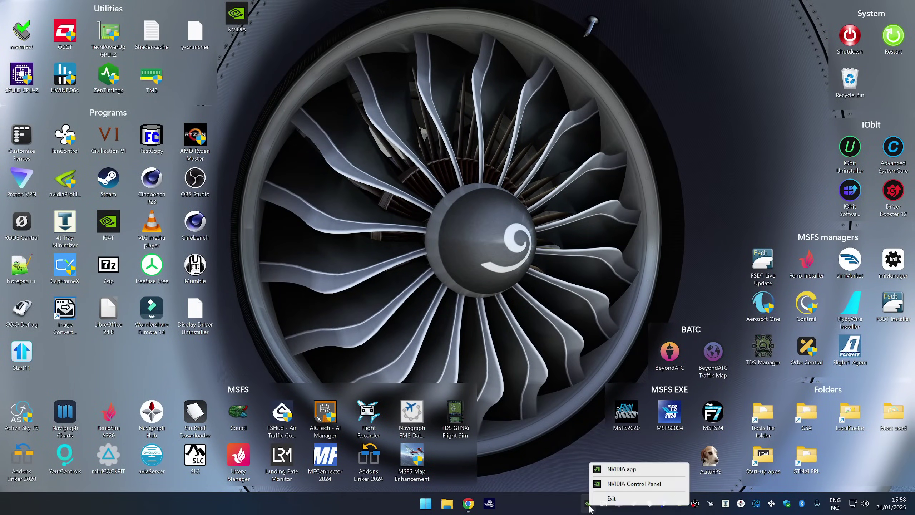
pyautogui.click(634, 484)
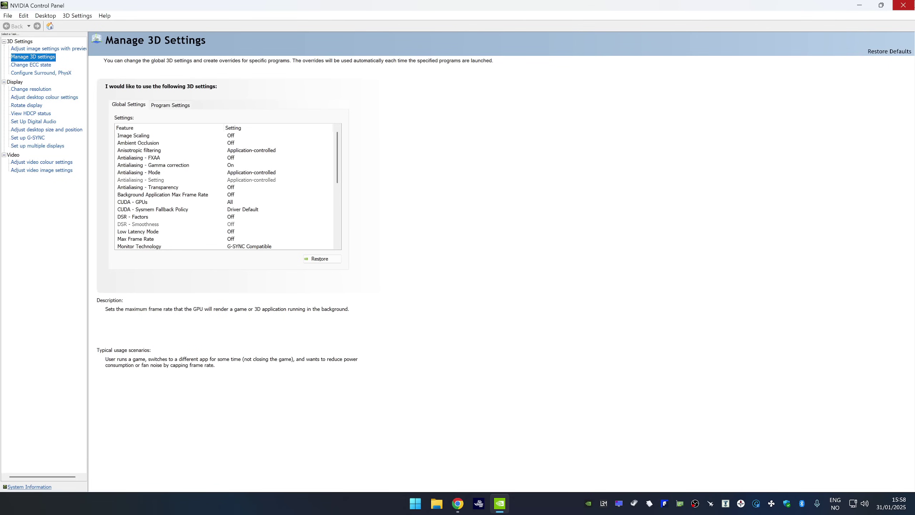
pyautogui.click(903, 5)
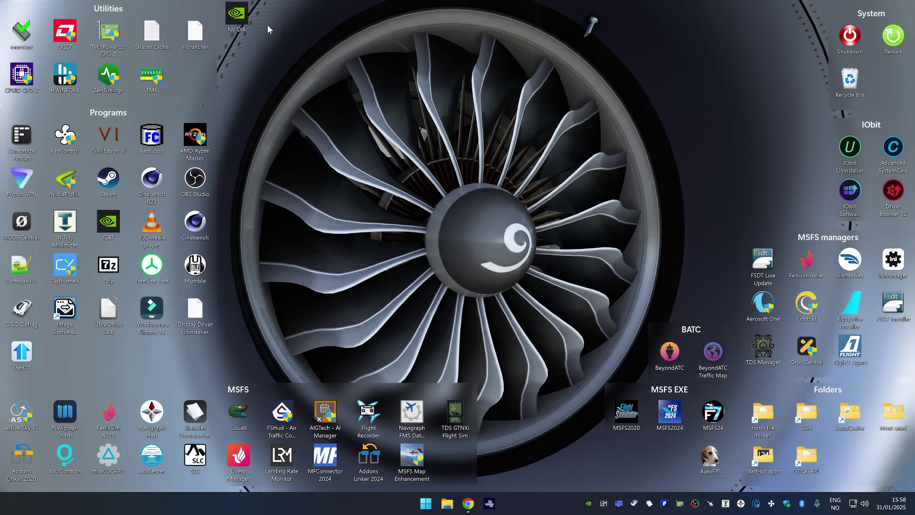
pyautogui.rightClick(238, 17)
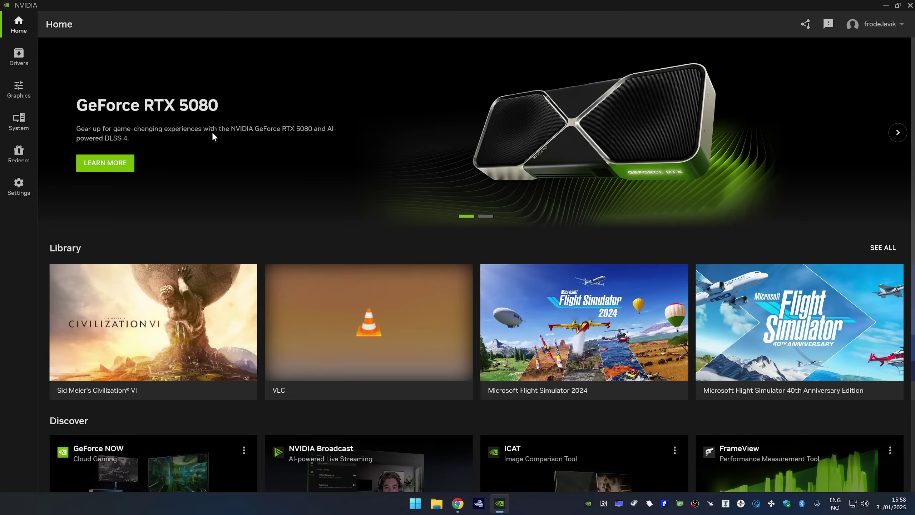
# Recheck the Flight Simulator 40th Anniversary and 2024 program settings against the DLSS4 note.
pyautogui.click(12, 90)
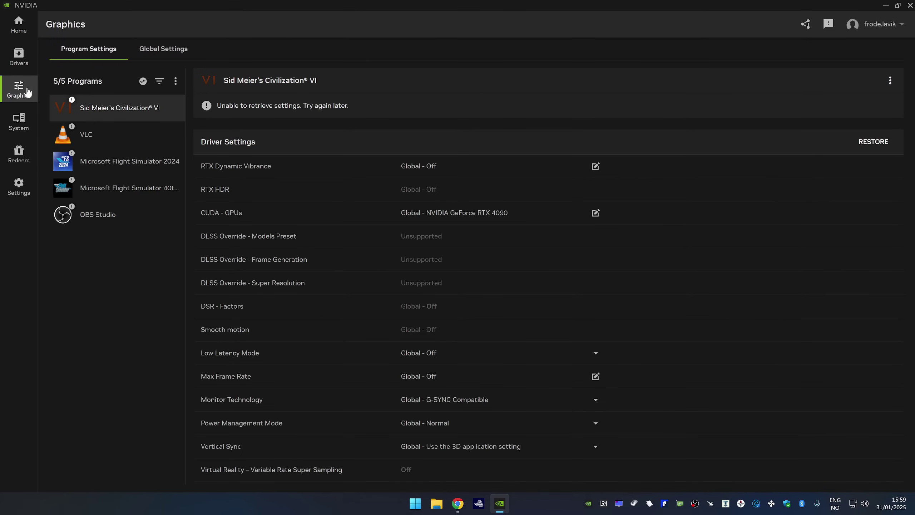
pyautogui.click(149, 195)
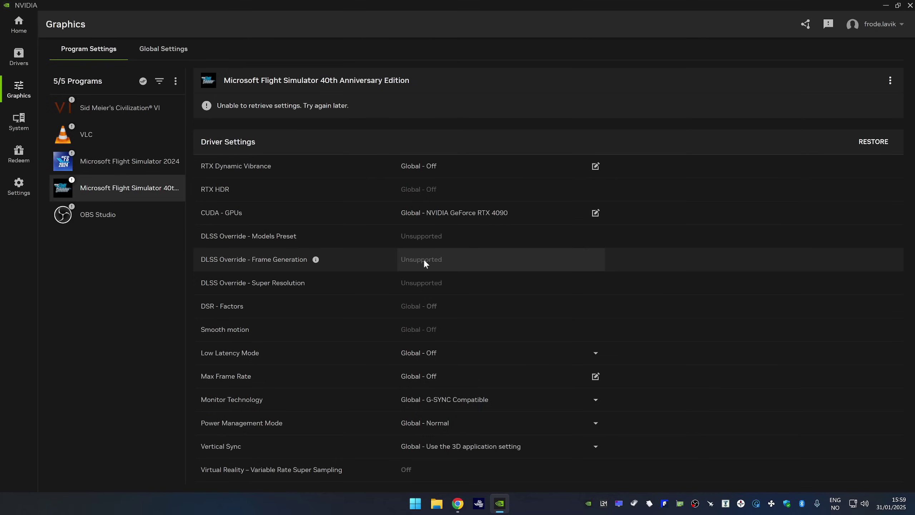
pyautogui.press('Up')
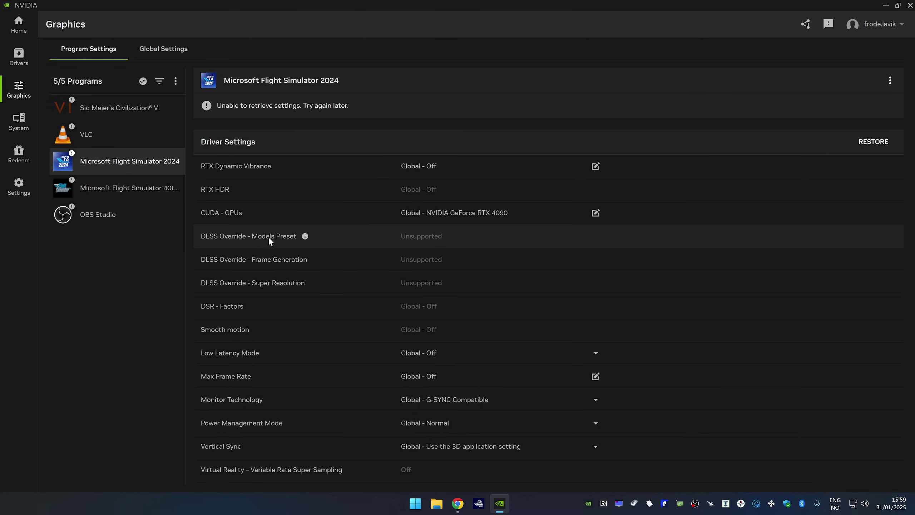
pyautogui.click(458, 503)
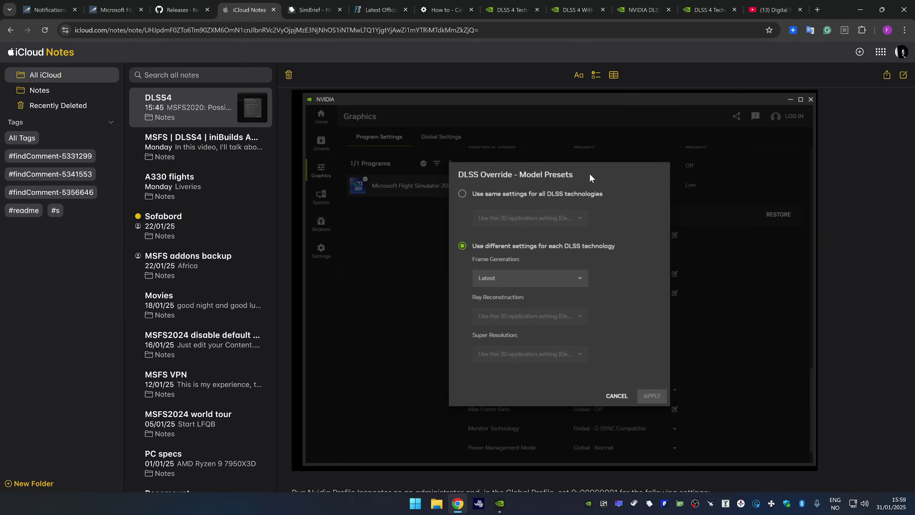
pyautogui.hotkey('alt', 'Tab')
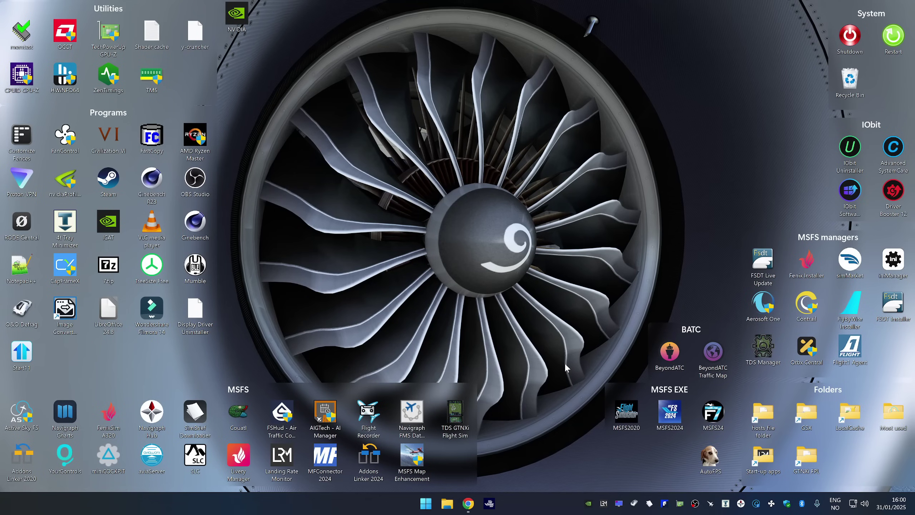
# Delete the NVIDIA_app installer from the E:\DLSS4 folder.
pyautogui.click(447, 504)
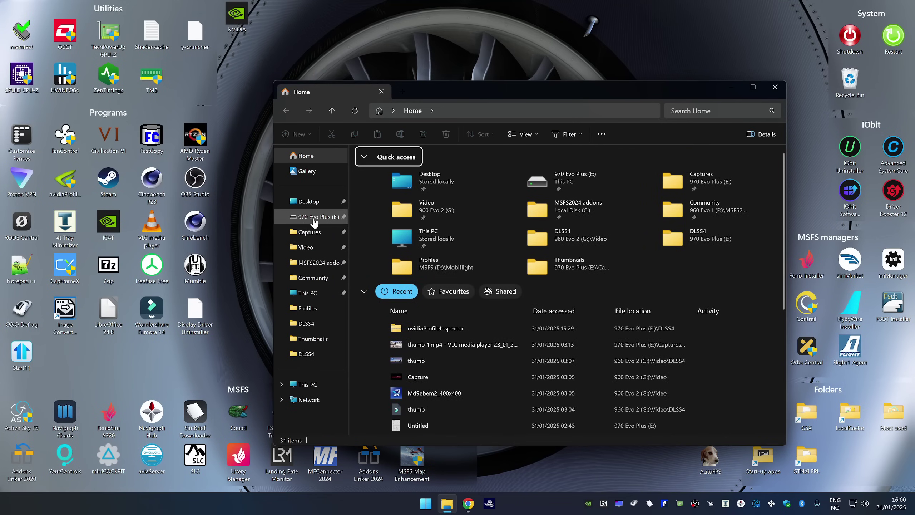
pyautogui.click(312, 218)
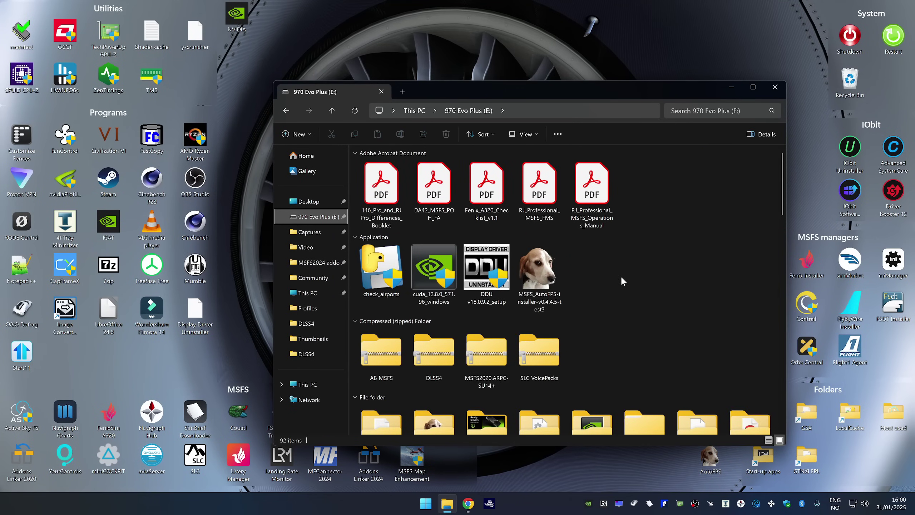
pyautogui.scroll(-5, 622, 276)
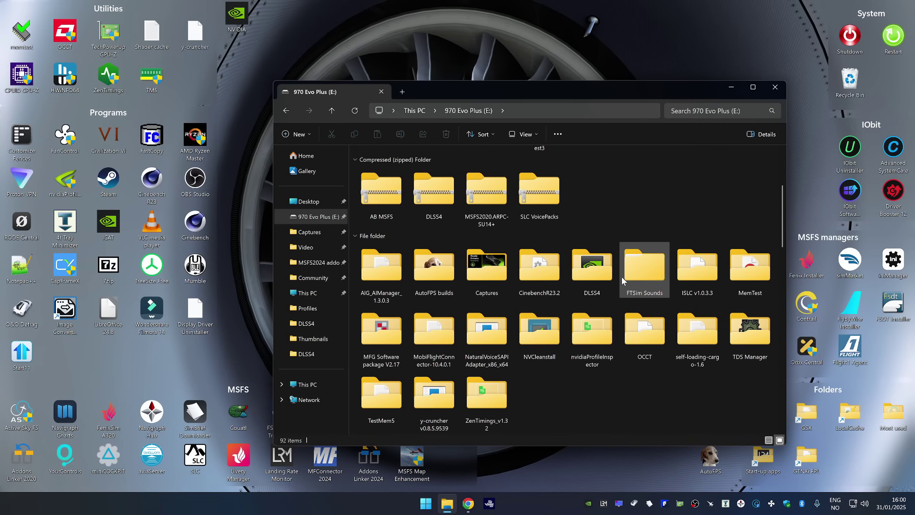
pyautogui.doubleClick(594, 270)
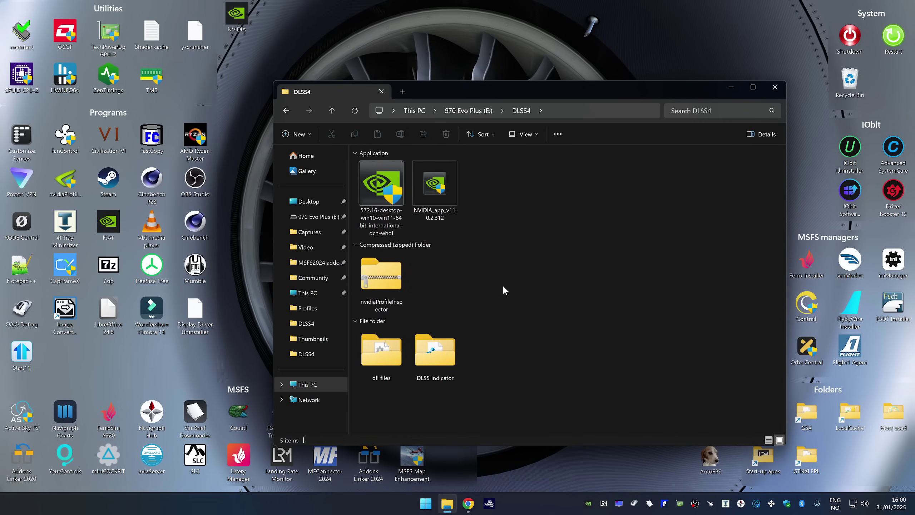
pyautogui.click(423, 189)
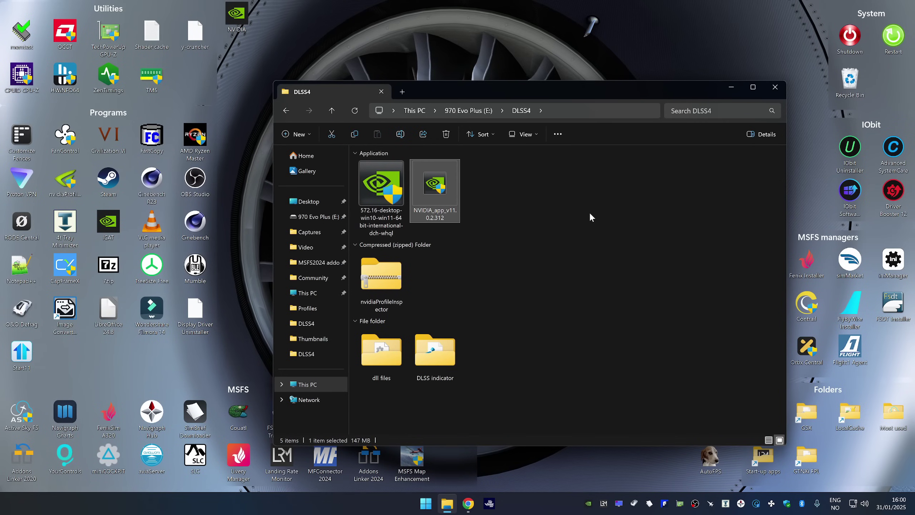
pyautogui.press('Delete')
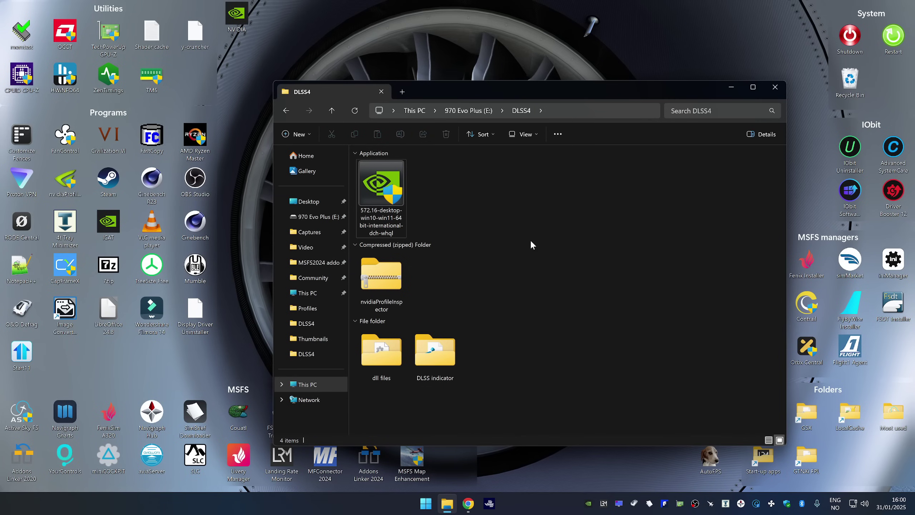
# Extract the nvidiaProfileInspector zip with 7-Zip into a nvidiaProfileInspector folder.
pyautogui.hotkey('alt', 'Tab')
pyautogui.click(390, 277)
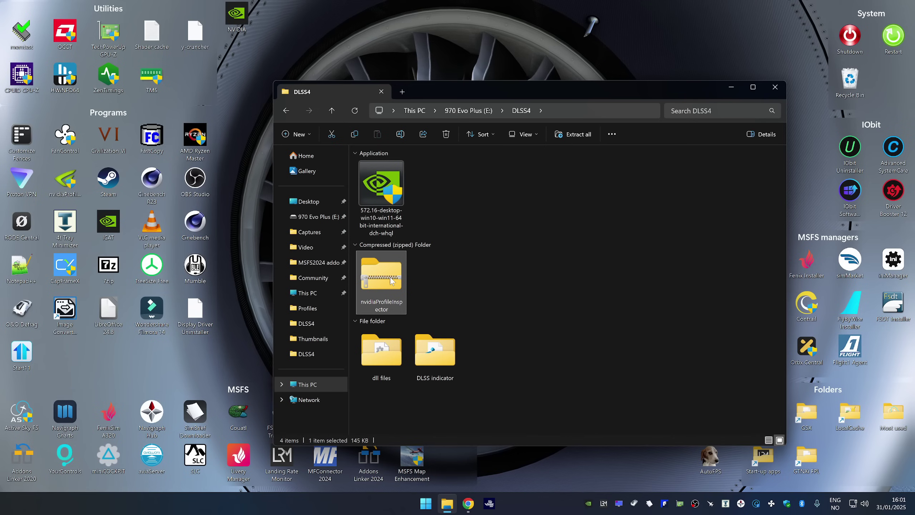
pyautogui.rightClick(390, 277)
pyautogui.moveTo(436, 95)
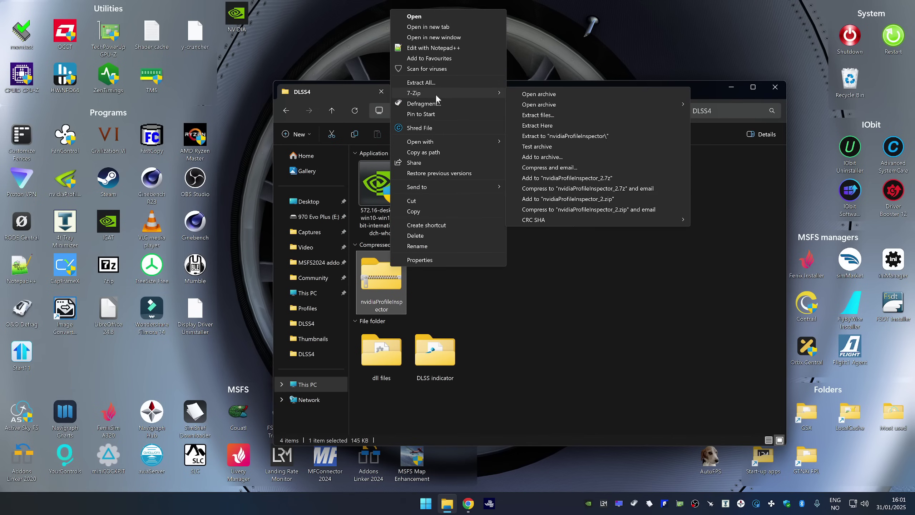
pyautogui.moveTo(579, 103)
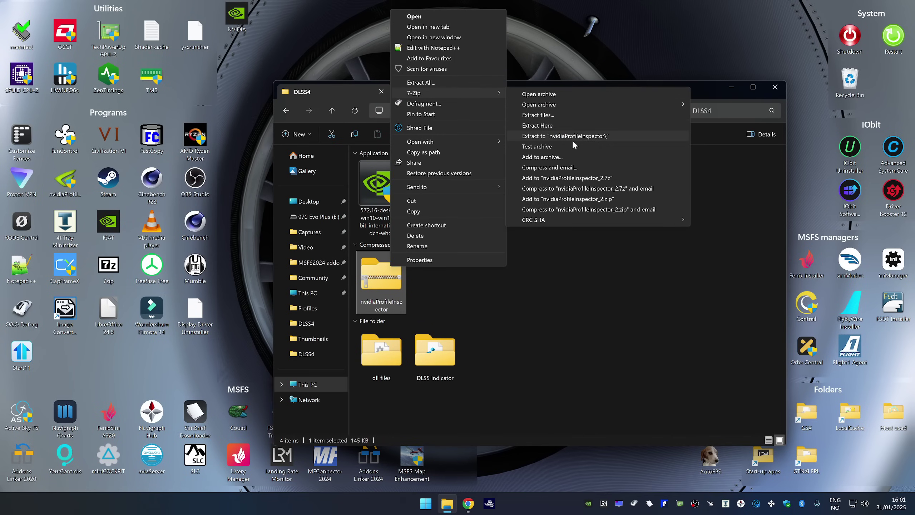
pyautogui.click(582, 136)
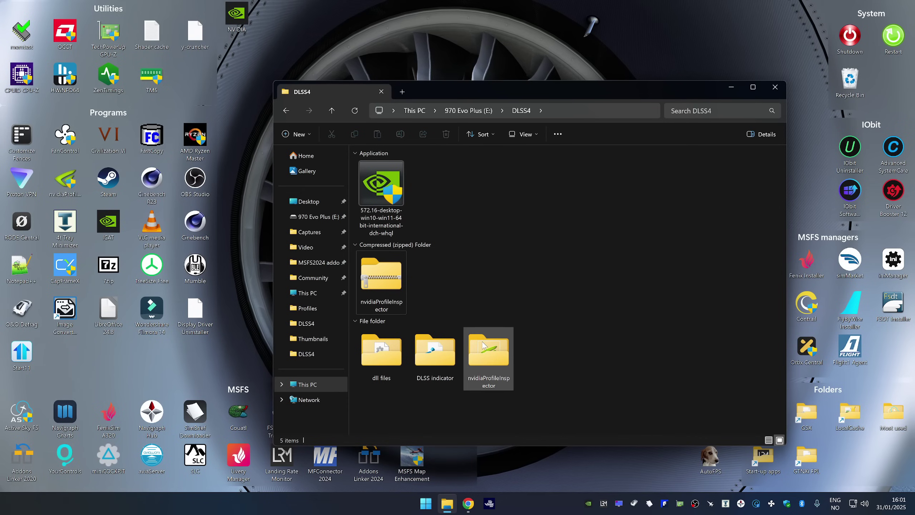
# Launch NVIDIA Profile Inspector from the extracted folder and open its profile import options.
pyautogui.doubleClick(482, 341)
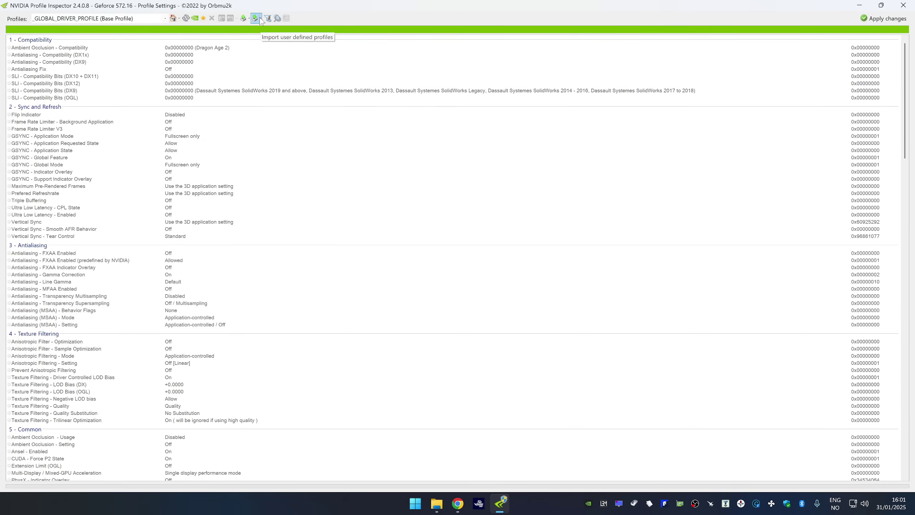
pyautogui.click(259, 19)
# Import Base Profile.nip, acknowledge the success message, and apply the changes.
pyautogui.click(264, 27)
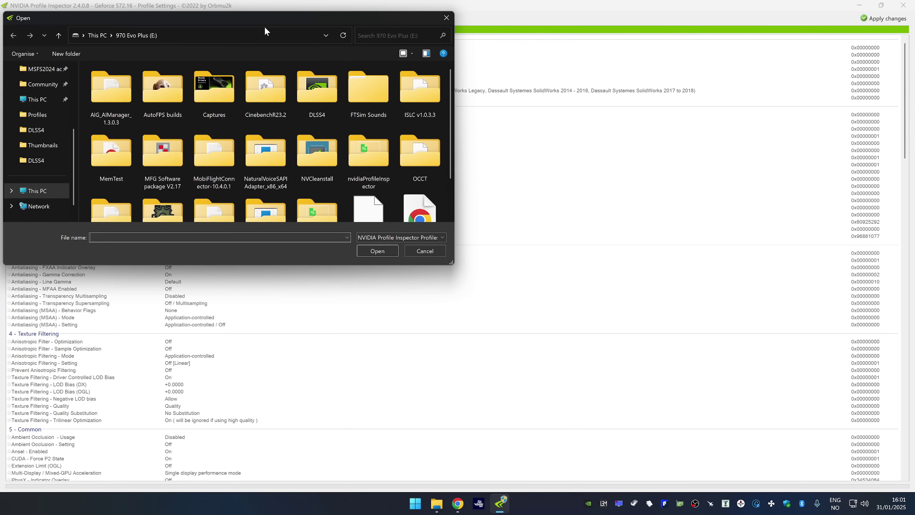
pyautogui.scroll(-1, 251, 143)
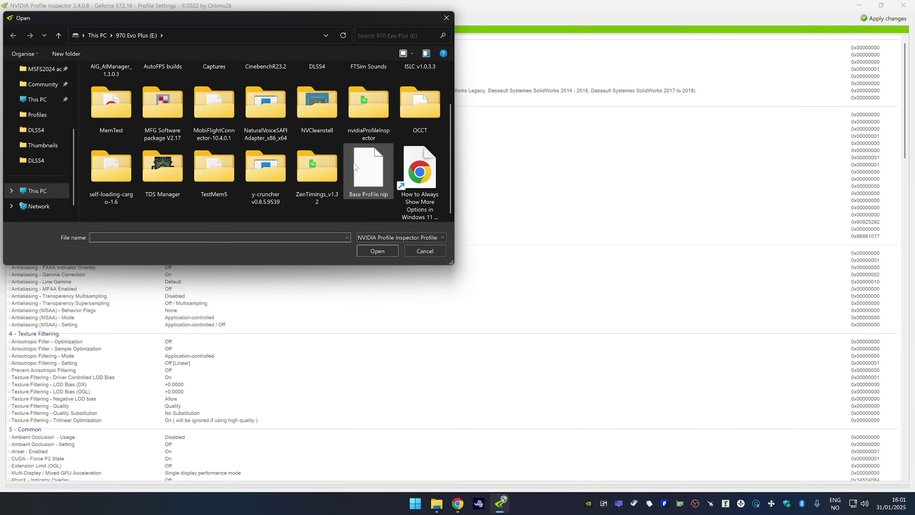
pyautogui.click(364, 166)
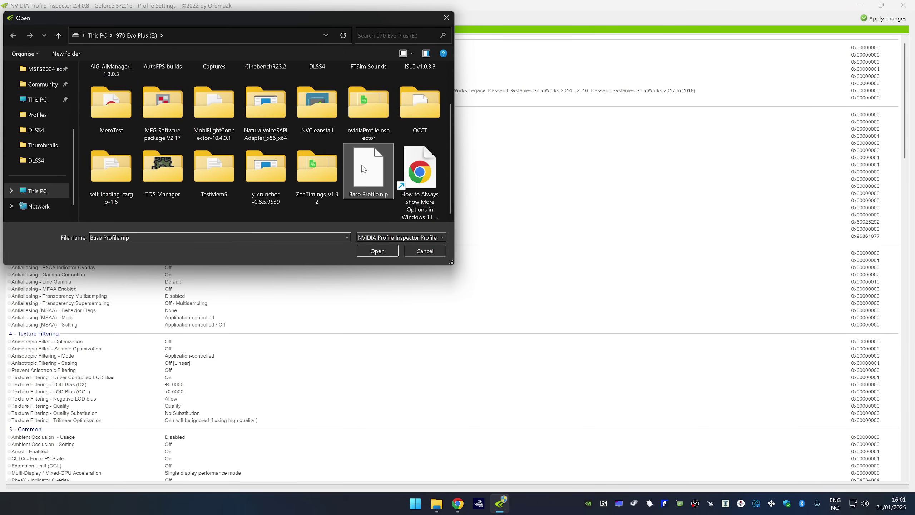
pyautogui.click(376, 250)
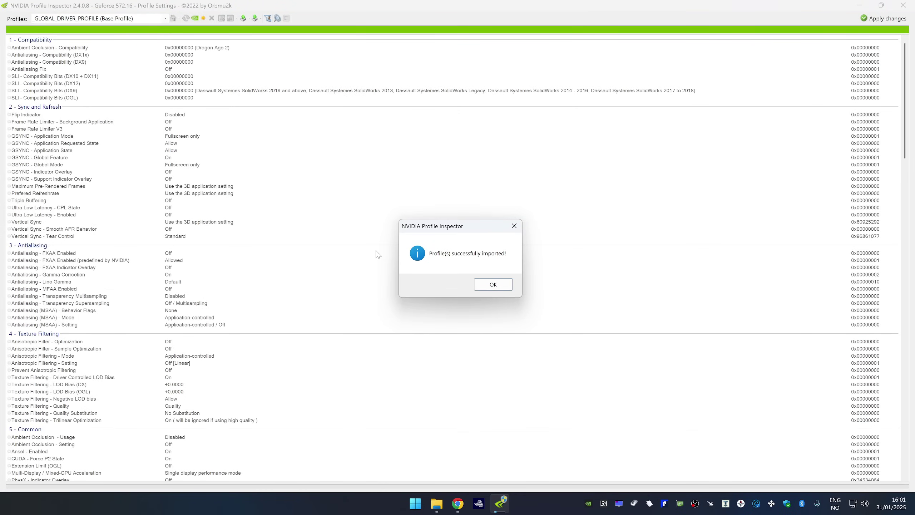
pyautogui.click(492, 284)
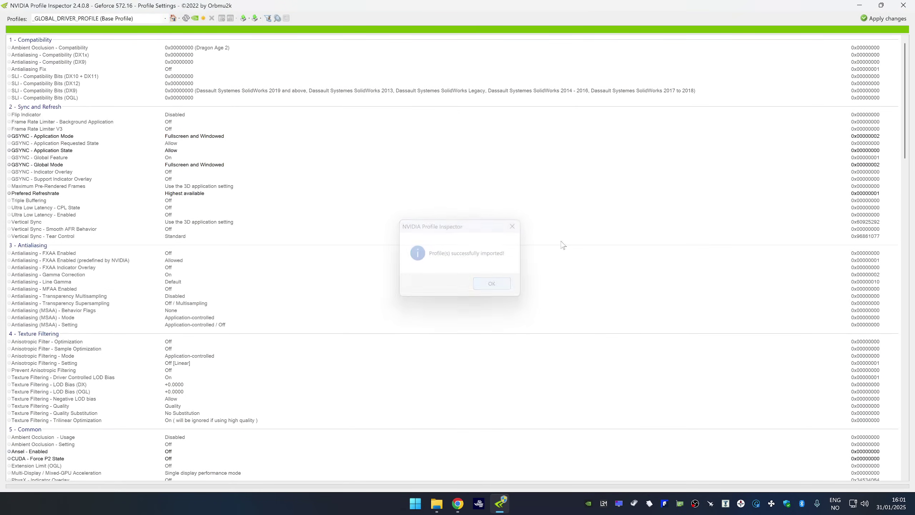
pyautogui.click(879, 18)
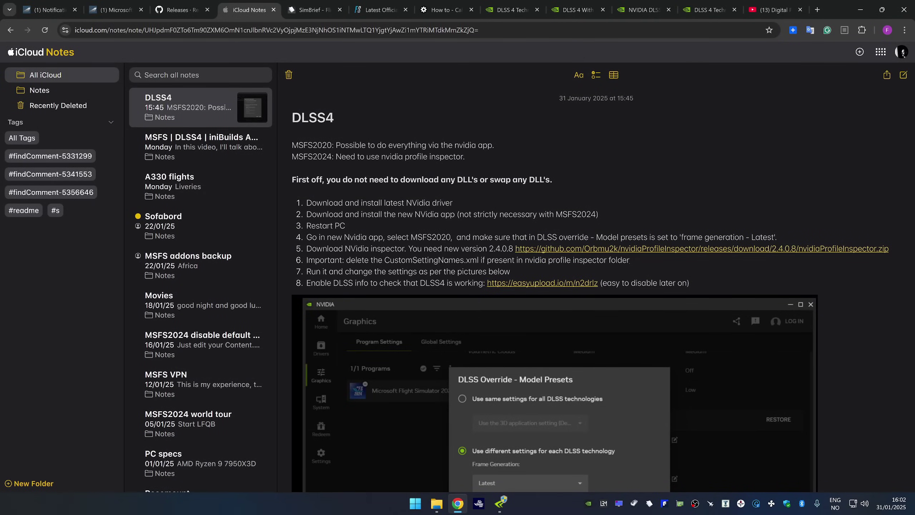
# Highlight the note's step about deleting CustomSettingNames.xml while reviewing the DLSS4 setup.
pyautogui.moveTo(384, 260); pyautogui.dragTo(478, 260)
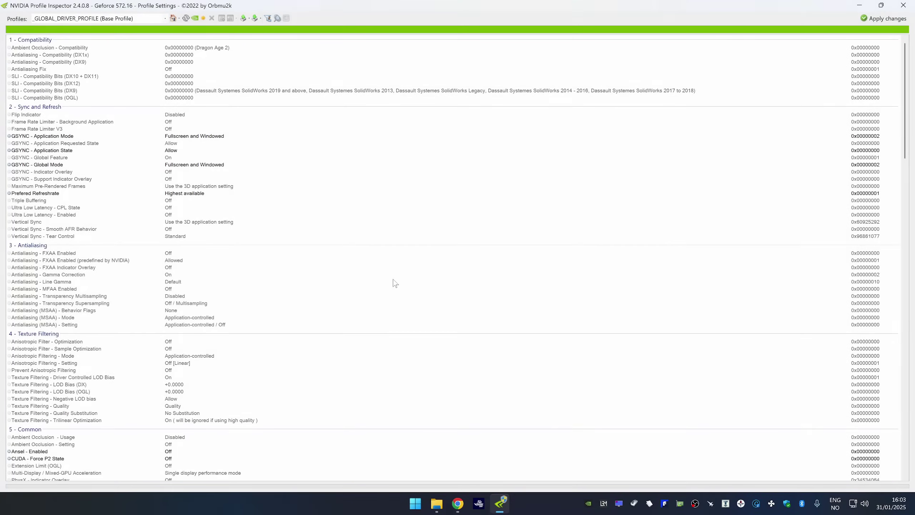
# Set Enable DLSS-FG override to 0x00000001 in the global profile after checking the note's screenshot.
pyautogui.scroll(-6, 395, 283)
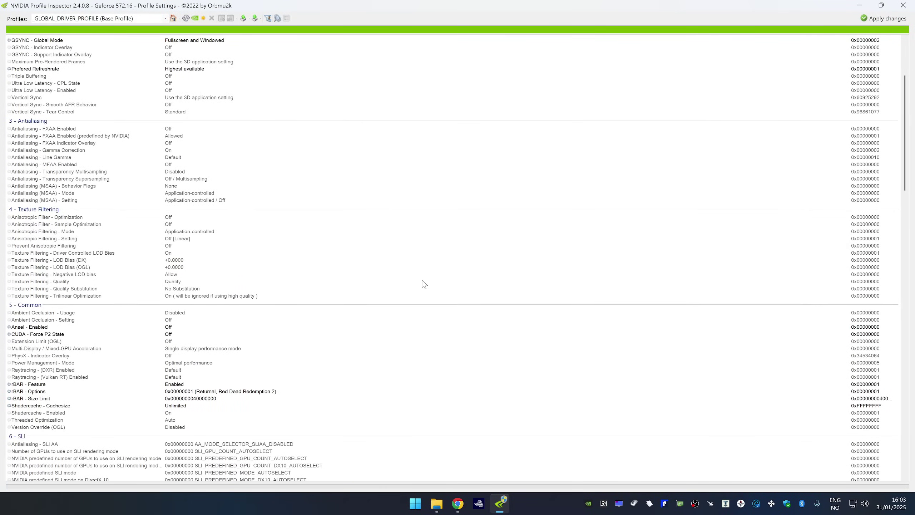
pyautogui.scroll(-9, 423, 283)
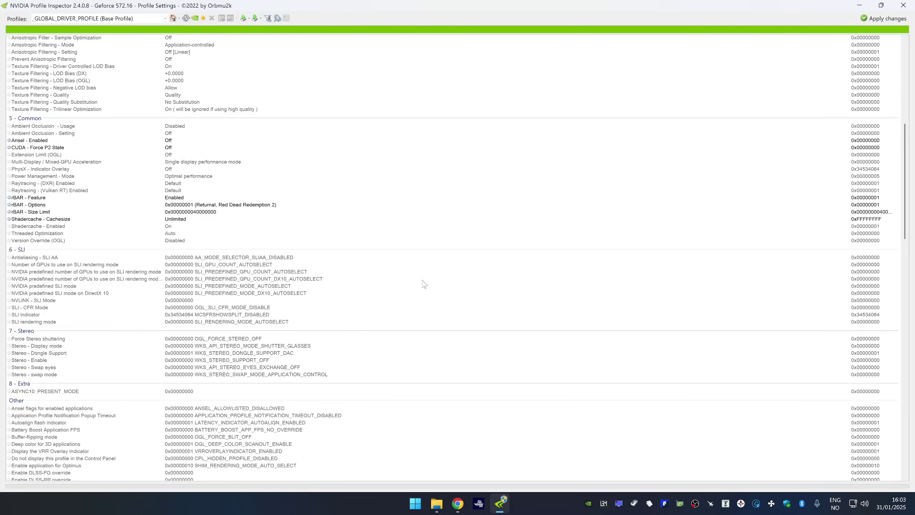
pyautogui.scroll(-11, 424, 284)
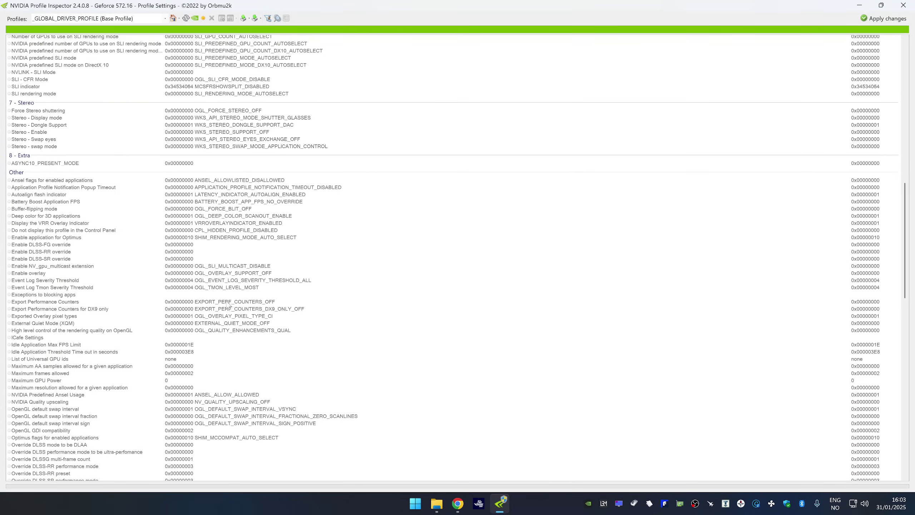
pyautogui.click(41, 245)
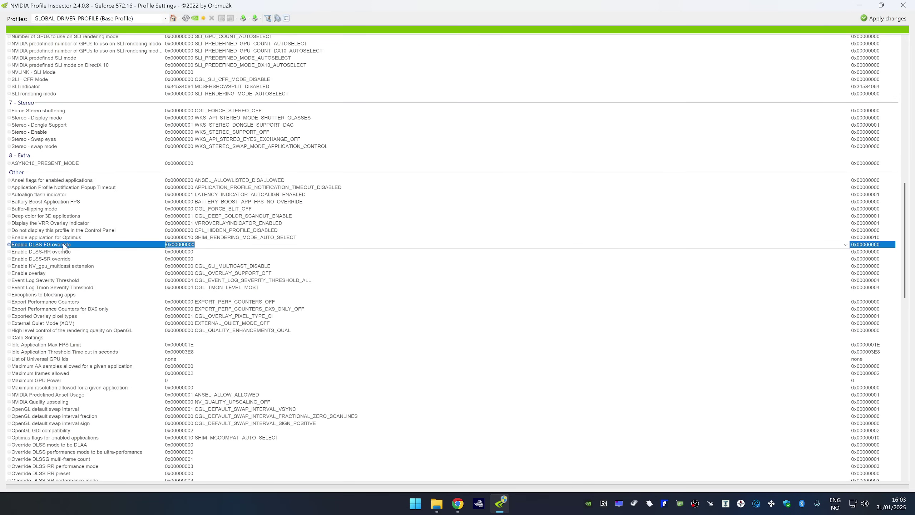
pyautogui.hotkey('alt', 'Tab')
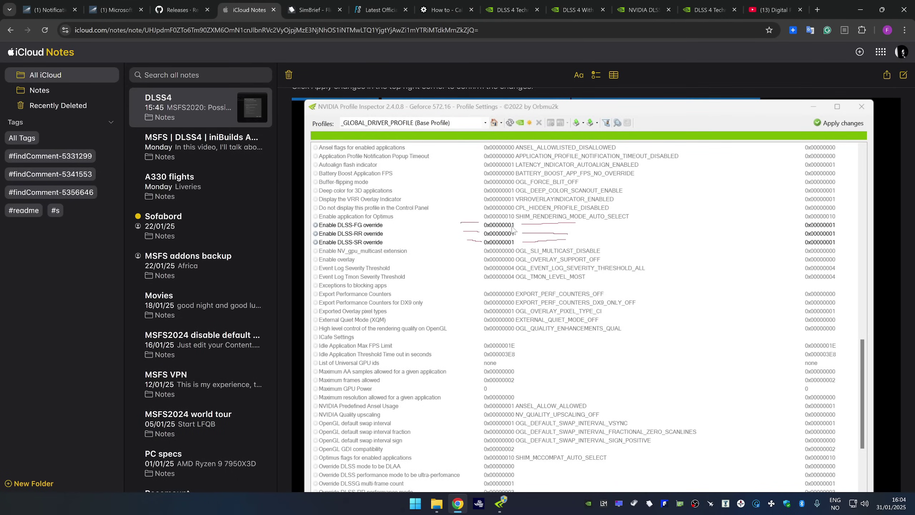
pyautogui.hotkey('alt', 'Tab')
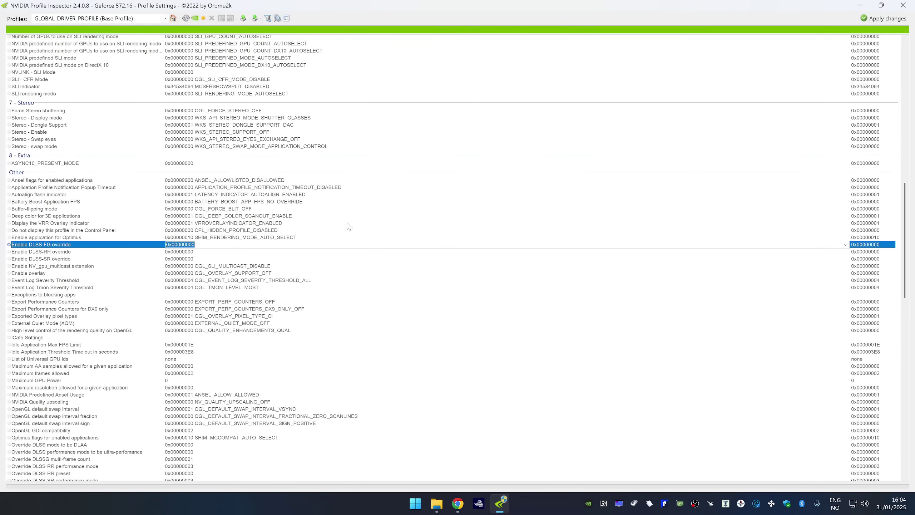
pyautogui.click(844, 245)
pyautogui.click(828, 262)
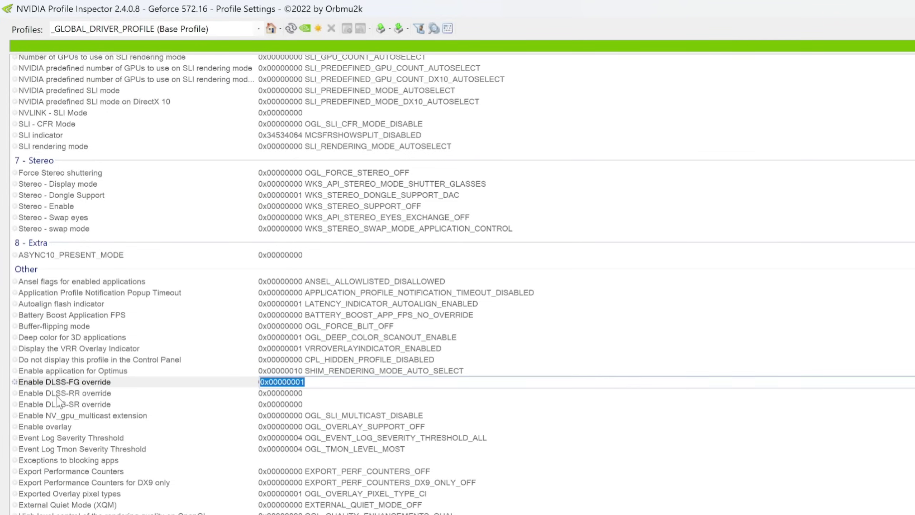
pyautogui.click(40, 252)
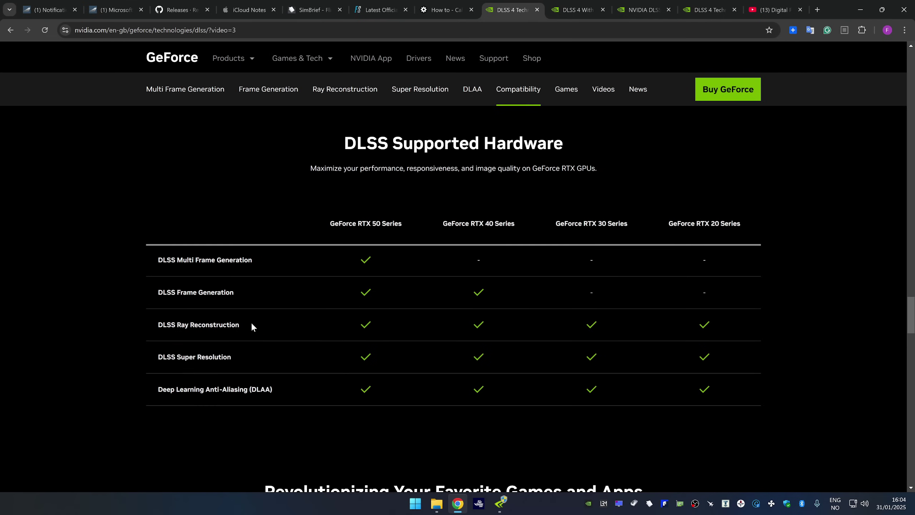
# Minimise Chrome to bring NVIDIA Profile Inspector back to the front.
pyautogui.click(860, 9)
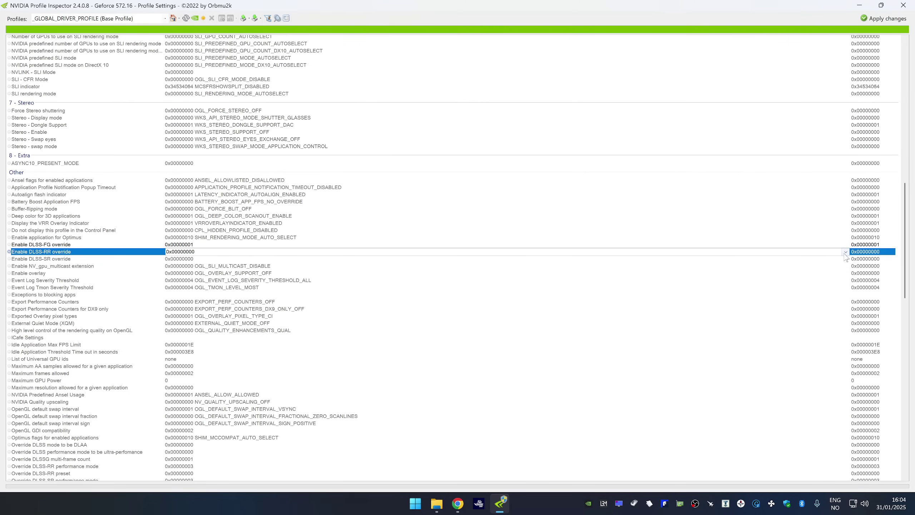
# Set Enable DLSS-RR override to 0x00000001.
pyautogui.click(844, 253)
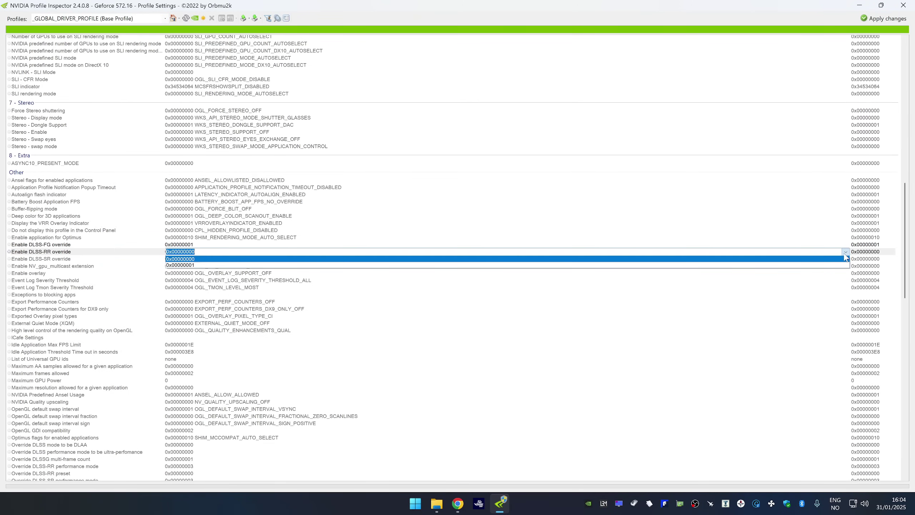
pyautogui.click(845, 252)
pyautogui.click(833, 267)
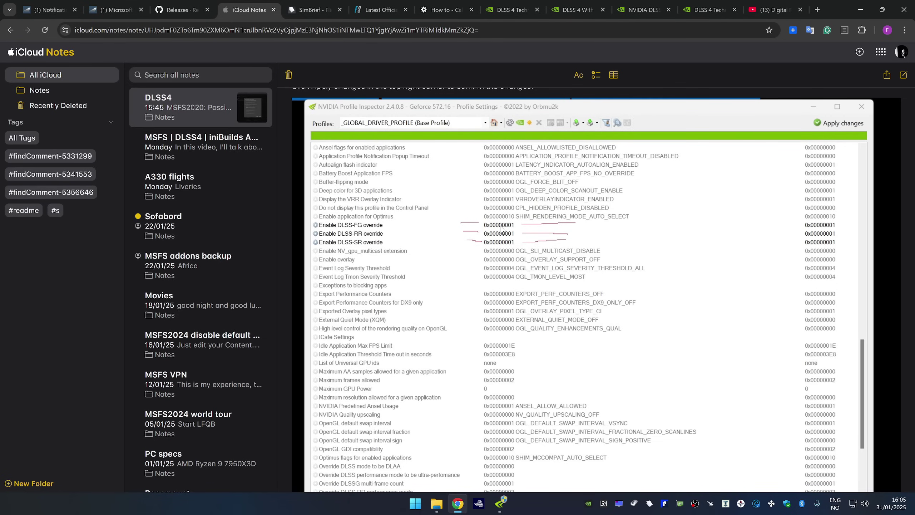
# Set Enable DLSS-SR override to 0x00000001, then review the DLSS4 note.
pyautogui.moveTo(501, 508)
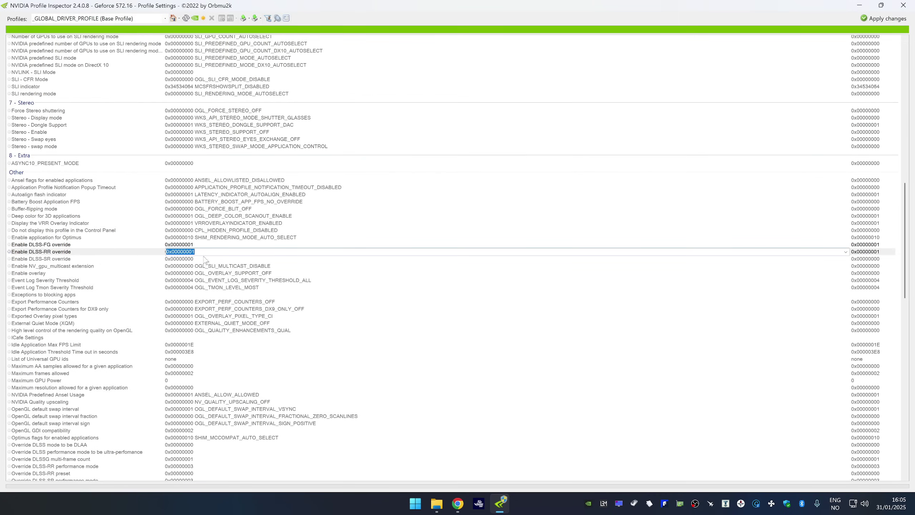
pyautogui.click(59, 259)
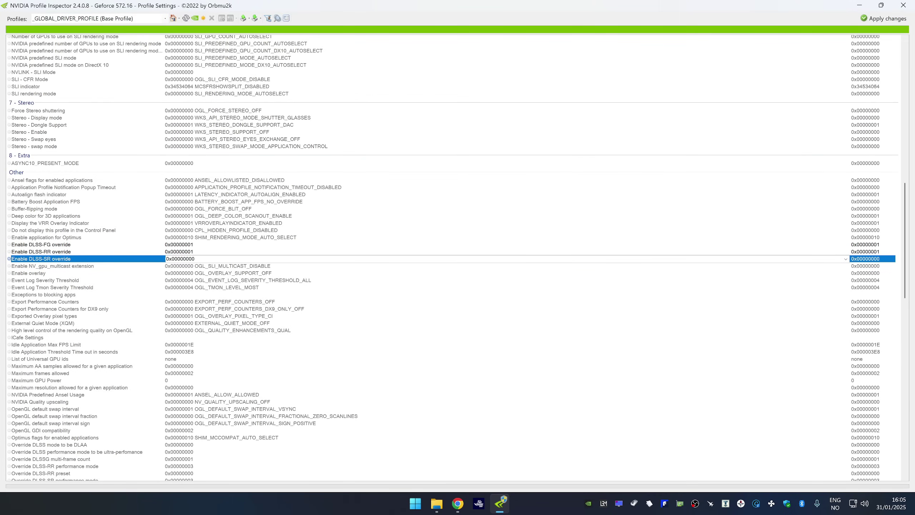
pyautogui.click(845, 259)
pyautogui.click(845, 259)
pyautogui.click(834, 267)
pyautogui.click(817, 274)
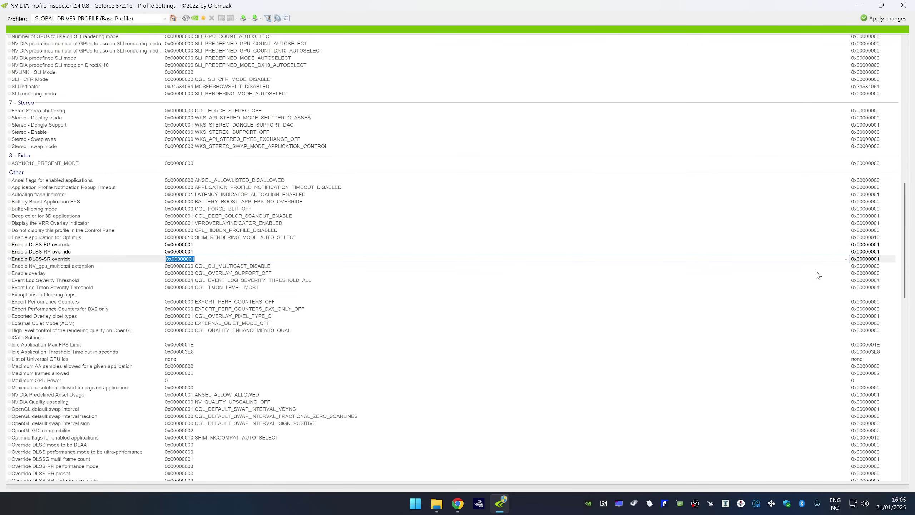
pyautogui.click(457, 503)
pyautogui.scroll(-5, 620, 324)
# Set Override DLSS-RR preset to 0x00FFFFFF, checking it against the DLSS4 note.
pyautogui.scroll(-2, 77, 439)
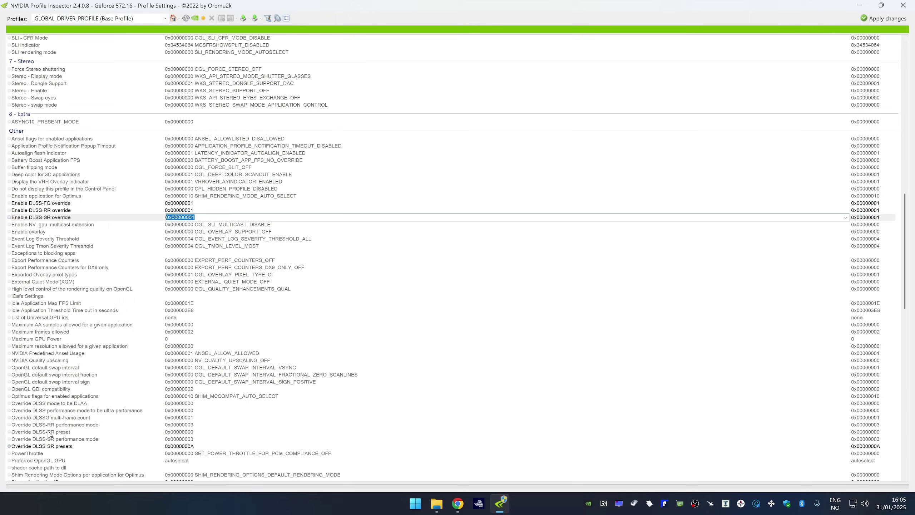
pyautogui.click(48, 431)
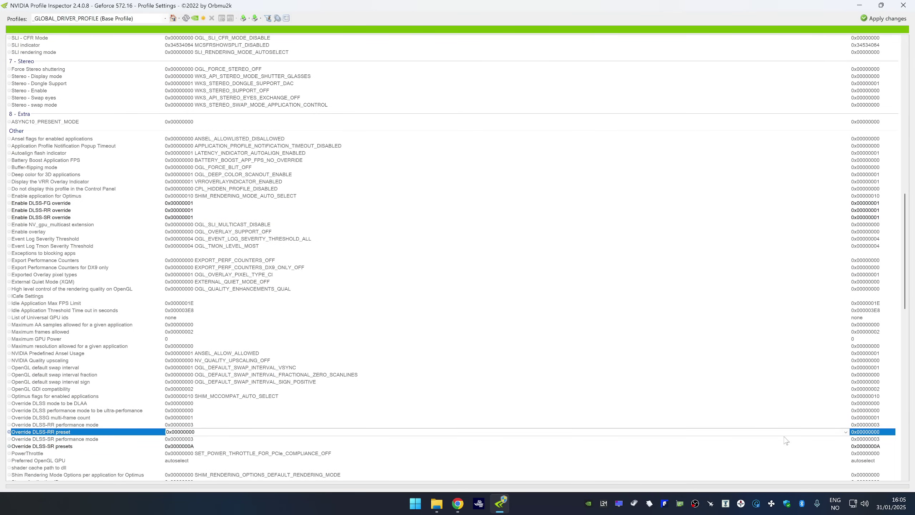
pyautogui.click(844, 432)
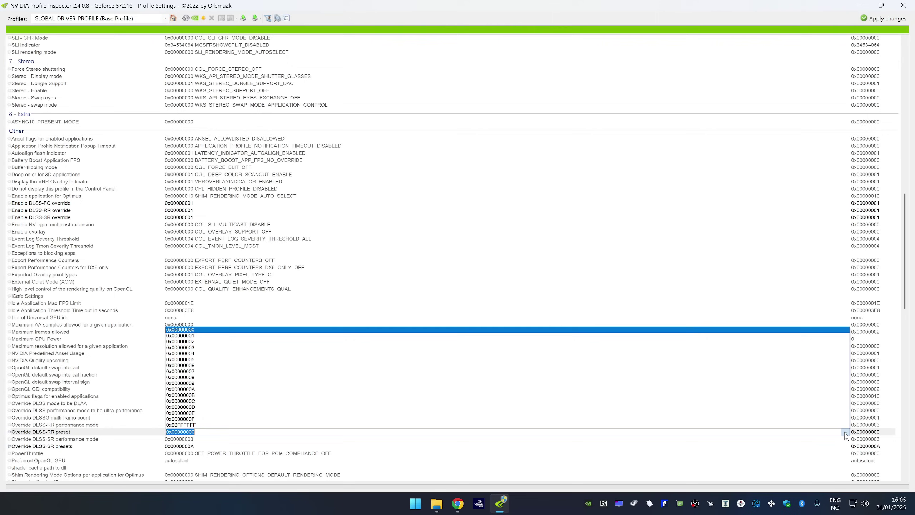
pyautogui.click(832, 425)
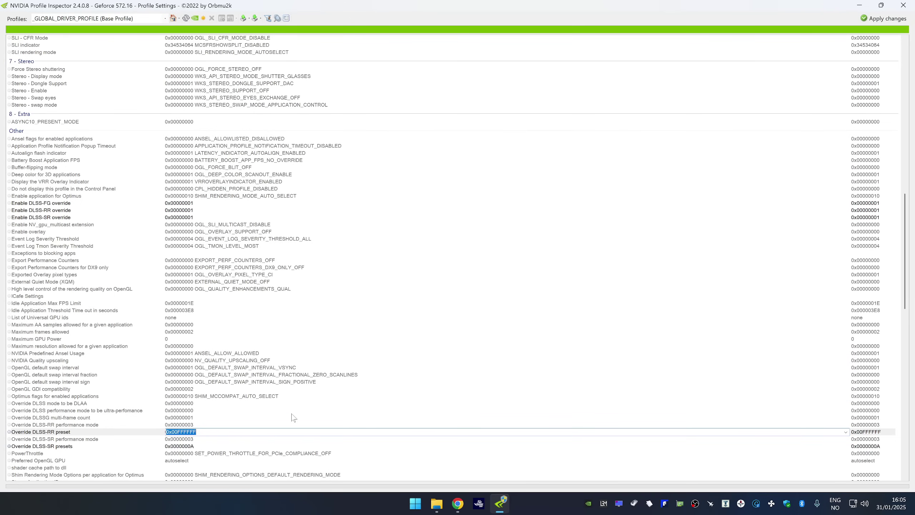
pyautogui.click(461, 507)
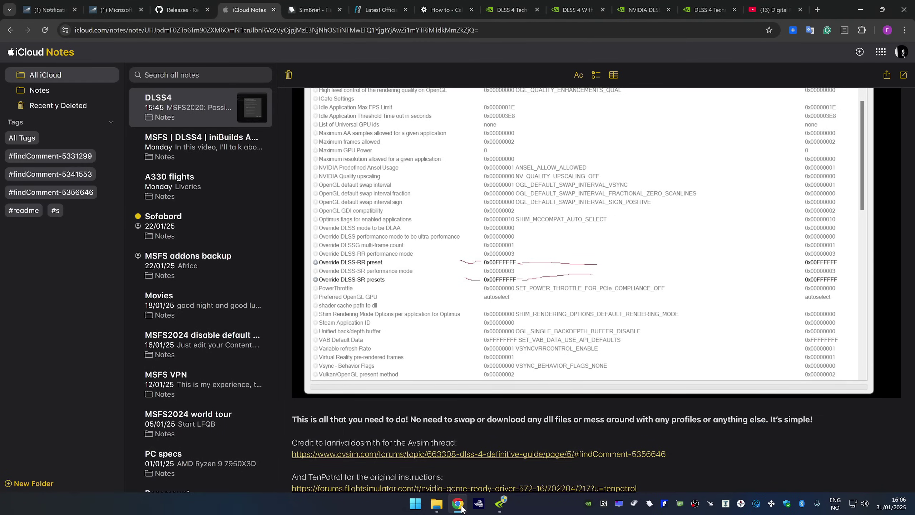
pyautogui.click(461, 507)
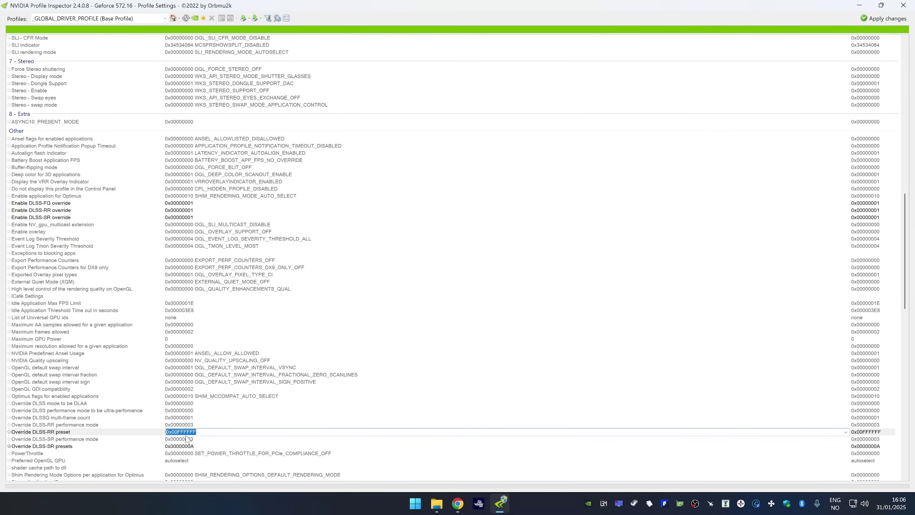
# Set Override DLSS-SR presets to 0x00FFFFFF, apply the changes and close the inspector.
pyautogui.click(182, 446)
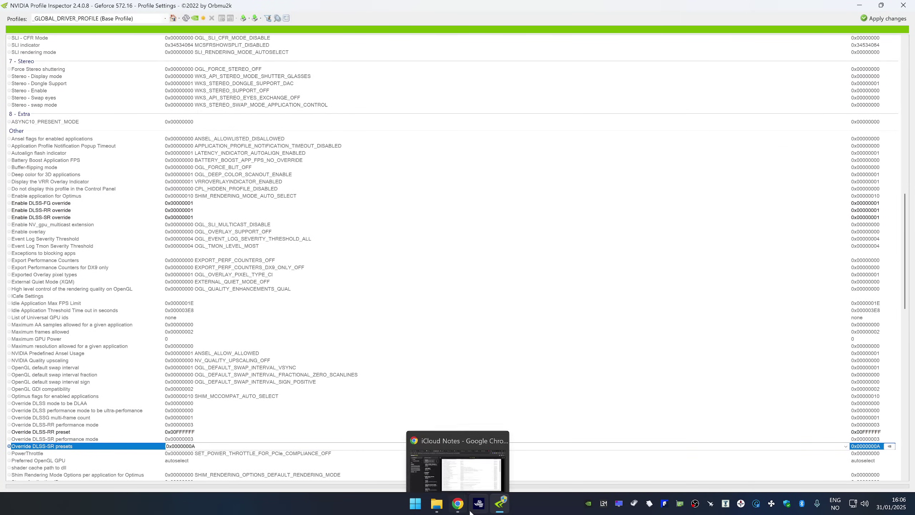
pyautogui.click(458, 503)
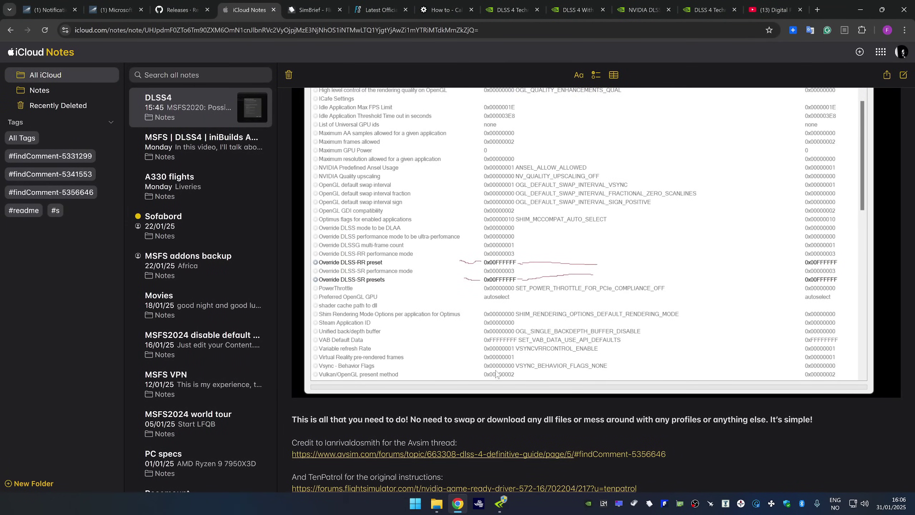
pyautogui.click(458, 503)
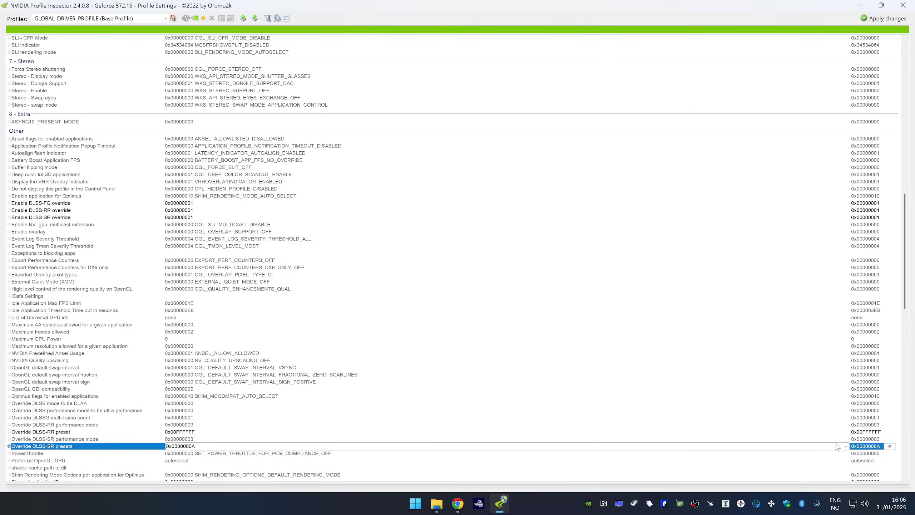
pyautogui.click(845, 446)
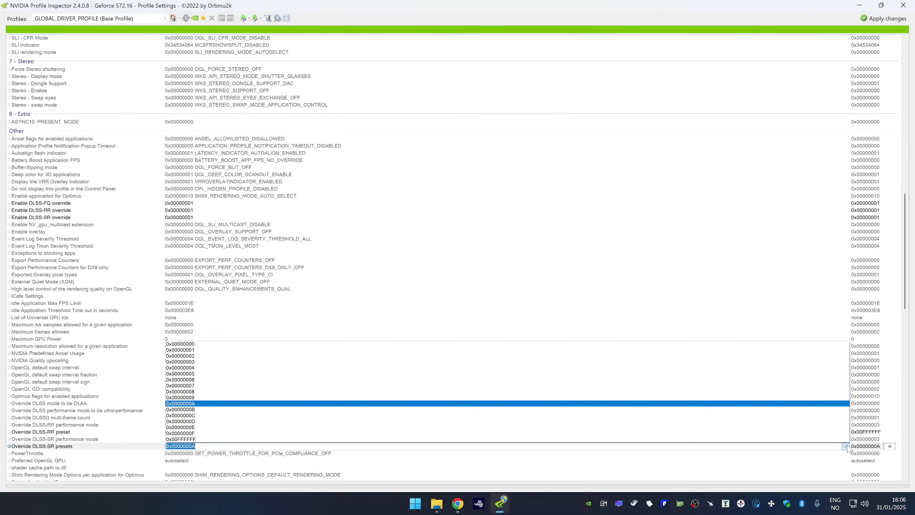
pyautogui.click(821, 439)
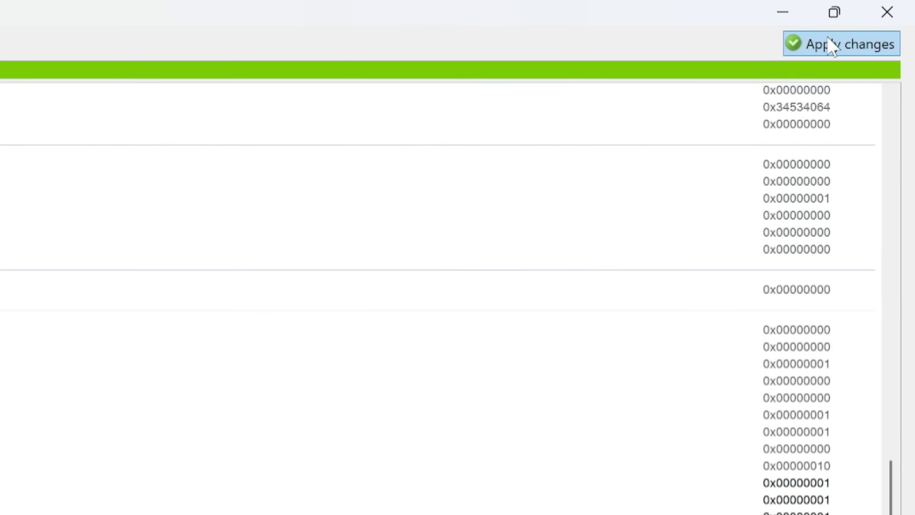
pyautogui.click(827, 38)
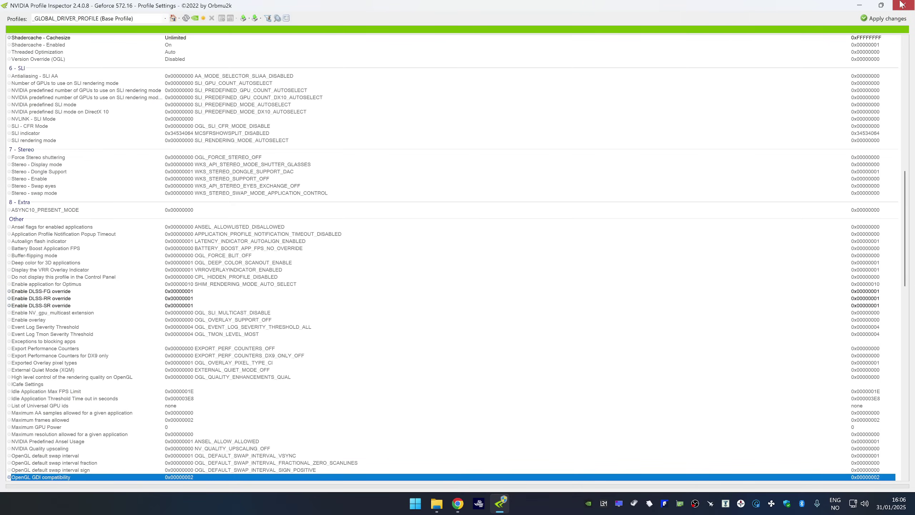
pyautogui.click(902, 5)
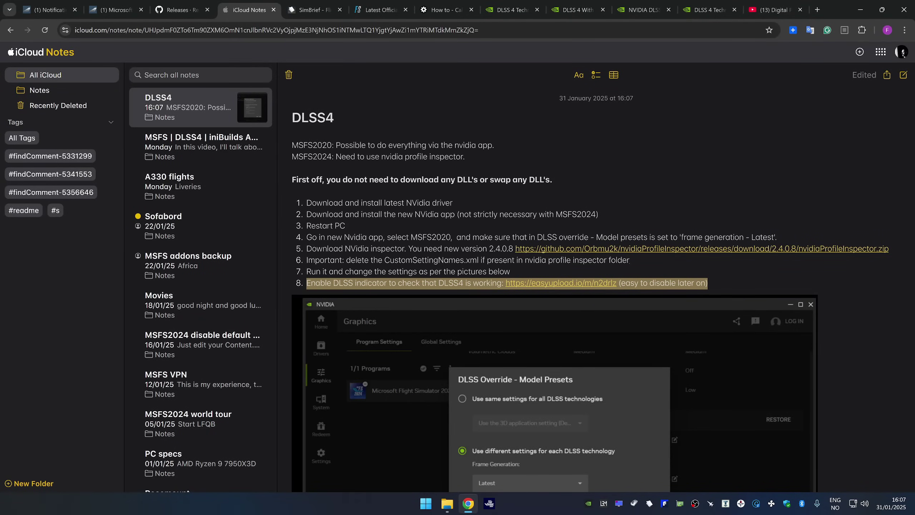
# Follow the easyupload.io DLSS indicator link in step 8 of the DLSS4 note.
pyautogui.click(333, 283)
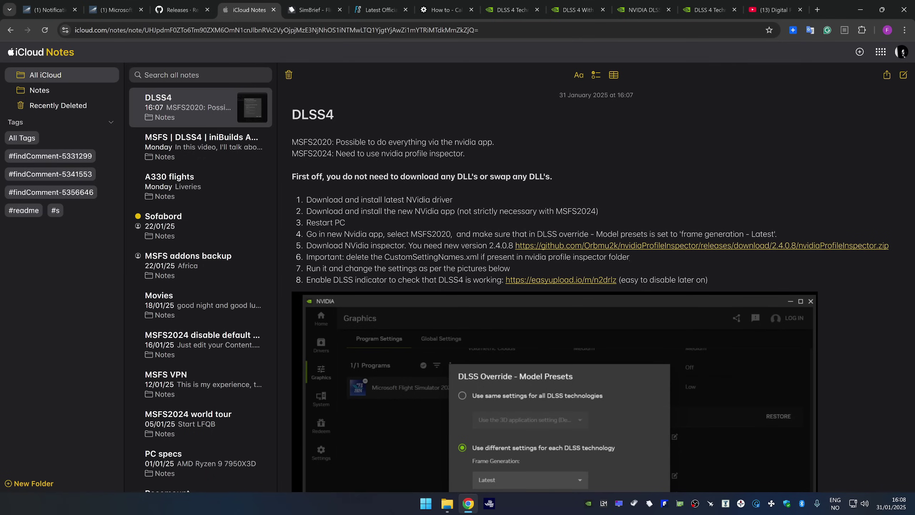
pyautogui.click(570, 280)
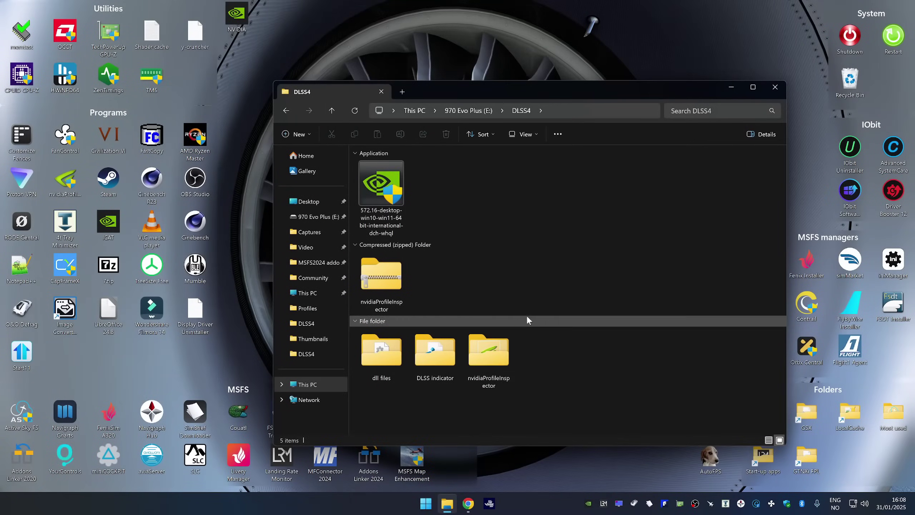
# Merge dlssindicator_on.reg from the DLSS indicator folder into the Windows registry.
pyautogui.doubleClick(428, 358)
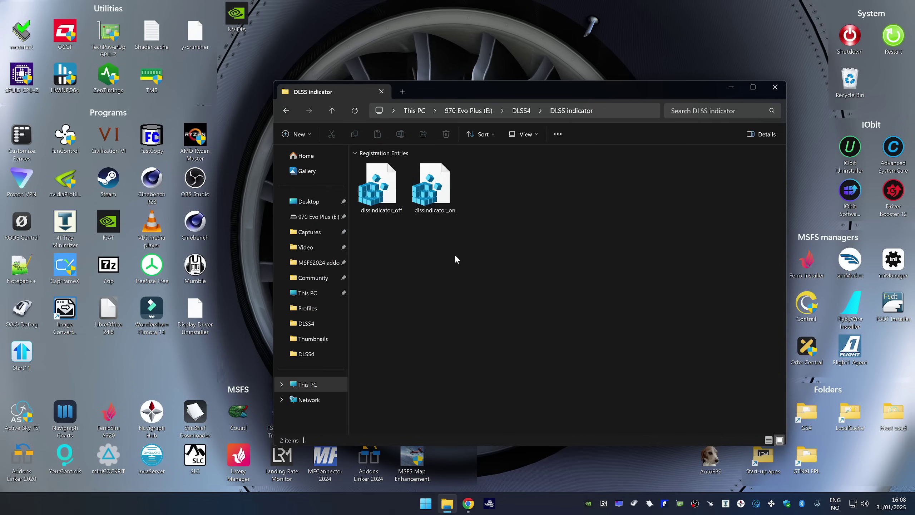
pyautogui.doubleClick(439, 188)
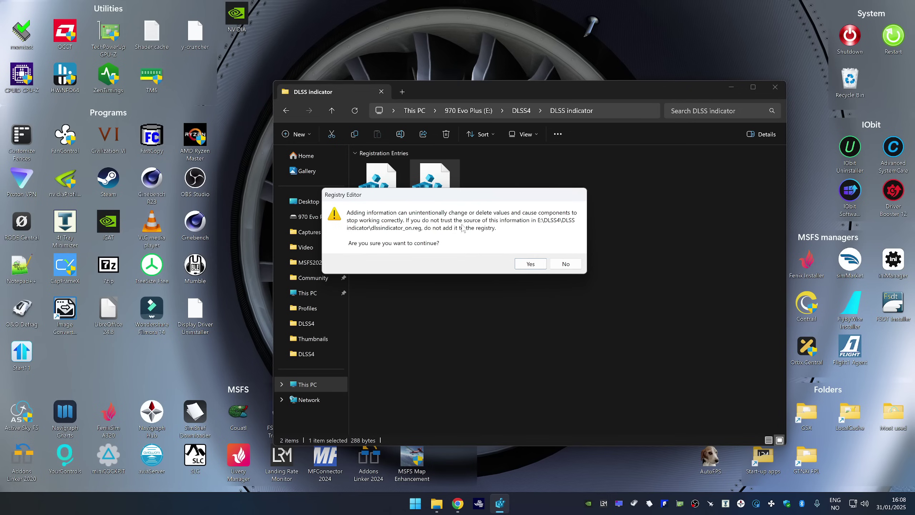
pyautogui.click(530, 264)
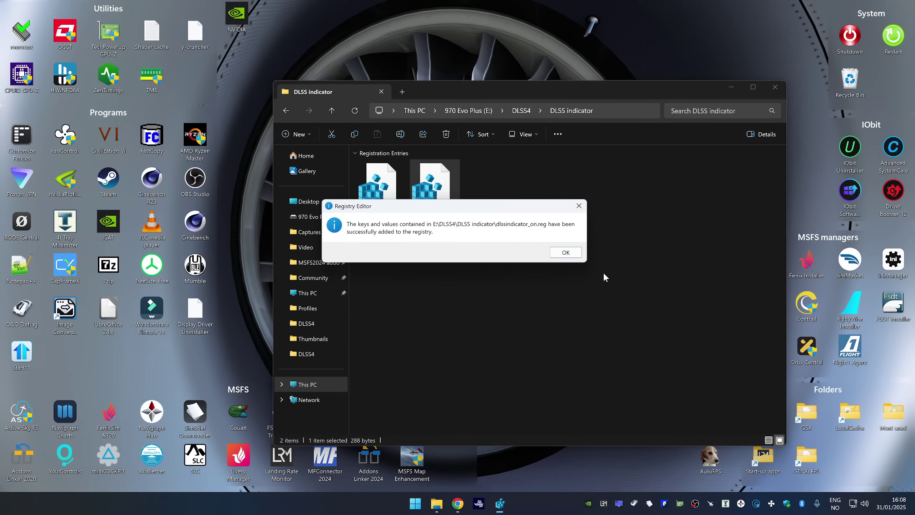
pyautogui.click(566, 252)
pyautogui.click(509, 204)
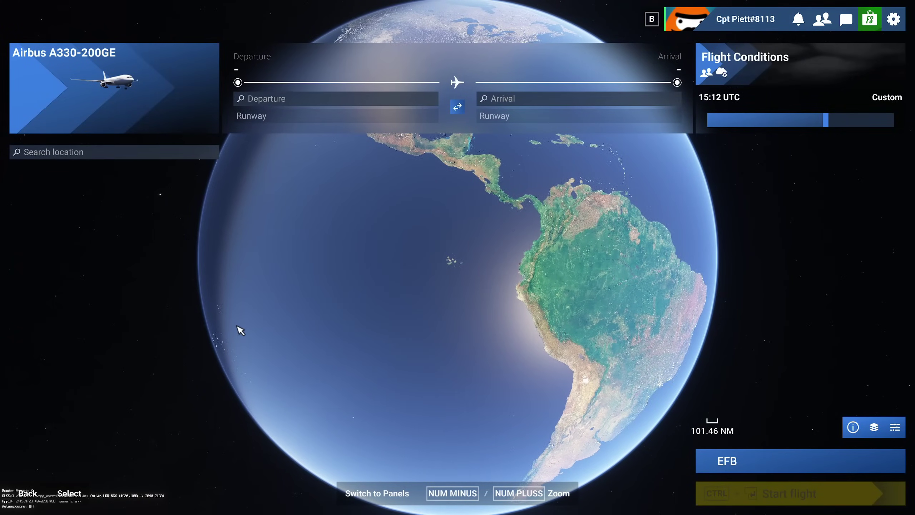
# Choose the Airbus H125 helicopter and set Orly LFPO as the departure airport.
pyautogui.click(184, 96)
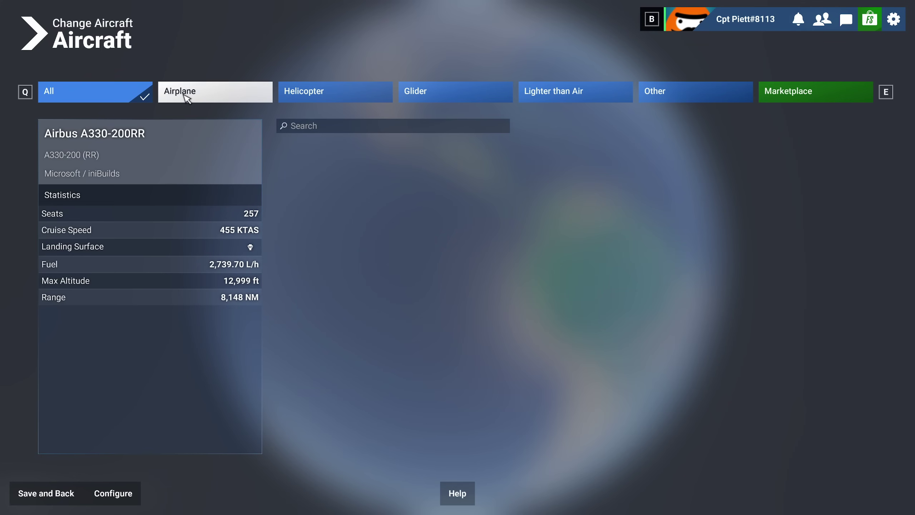
pyautogui.click(335, 129)
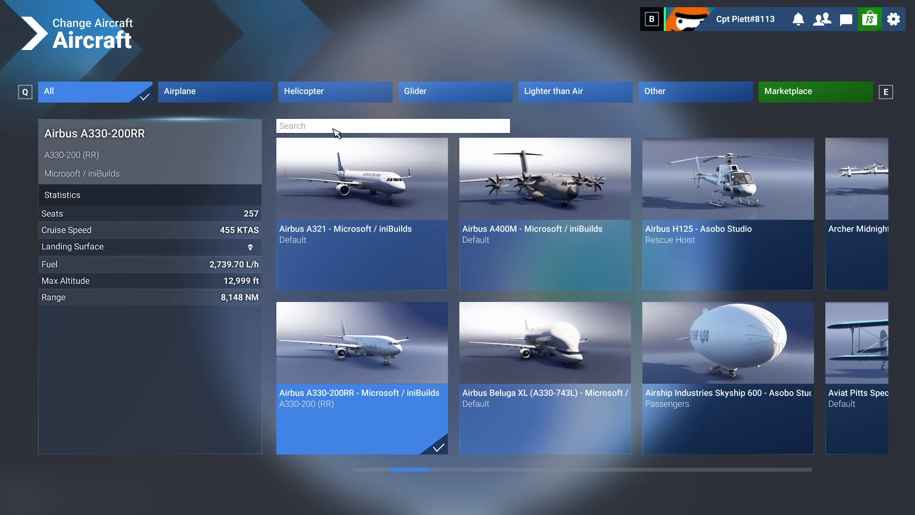
pyautogui.click(737, 204)
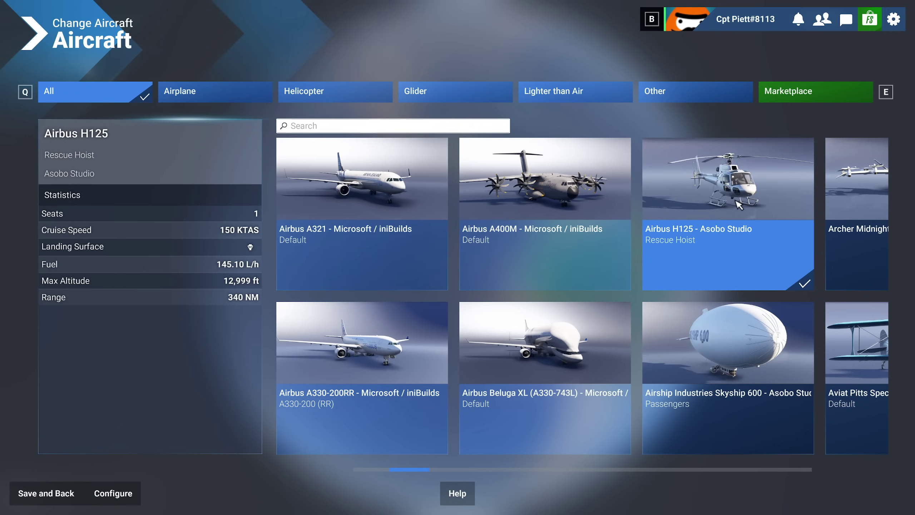
pyautogui.click(37, 499)
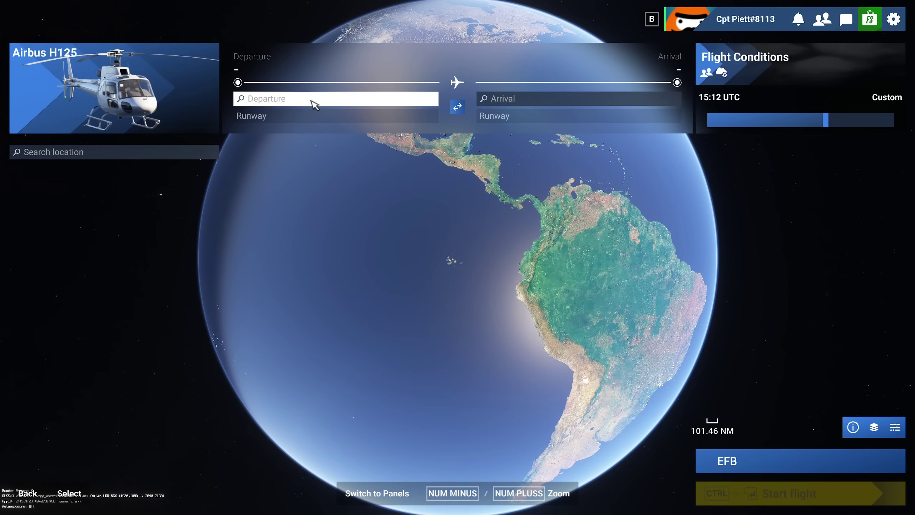
pyautogui.click(313, 100)
pyautogui.click(292, 135)
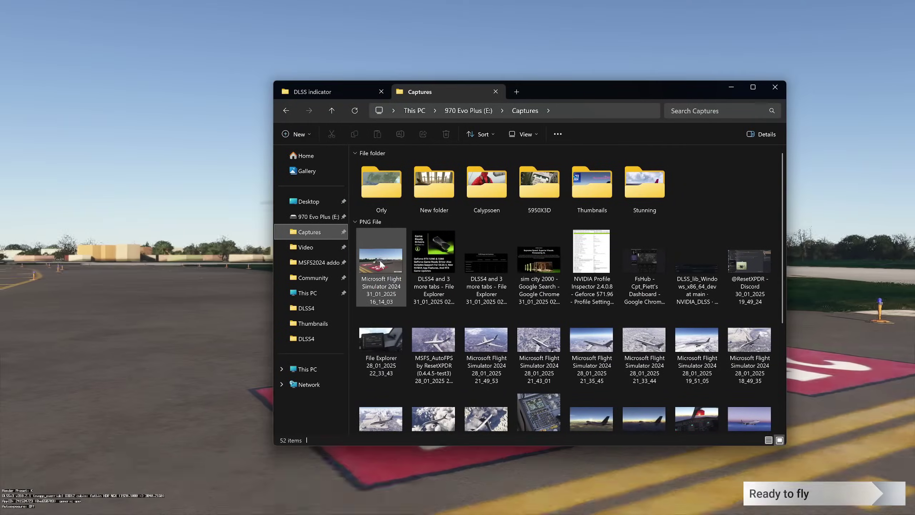
# Open the newest Captures screenshot in Photos and view it full screen.
pyautogui.click(381, 265)
pyautogui.doubleClick(381, 265)
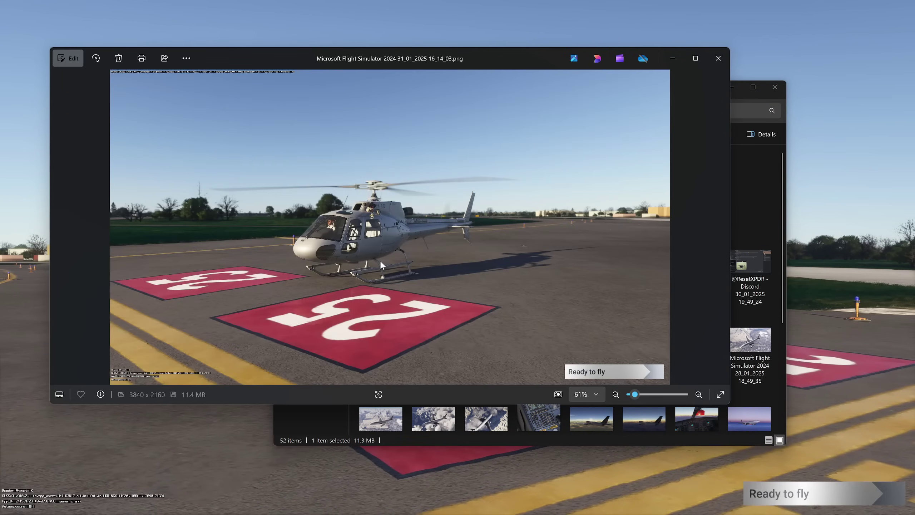
pyautogui.click(695, 58)
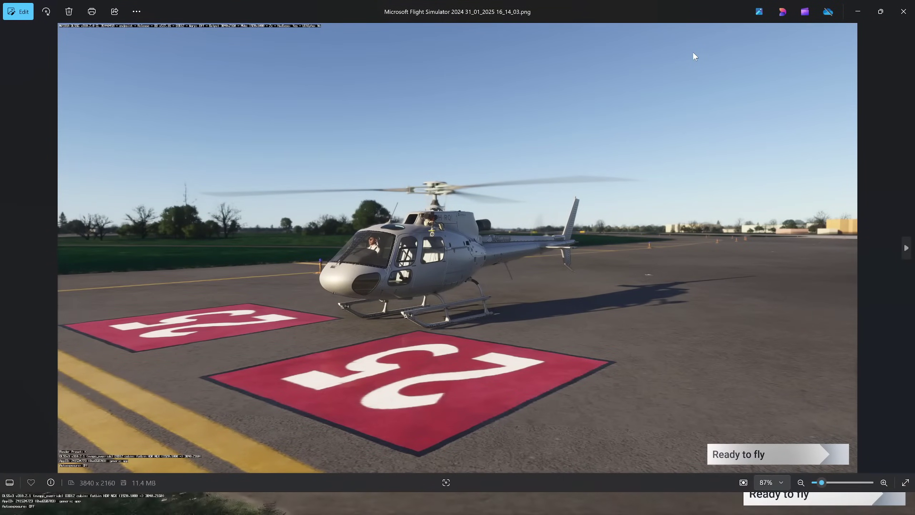
pyautogui.click(905, 482)
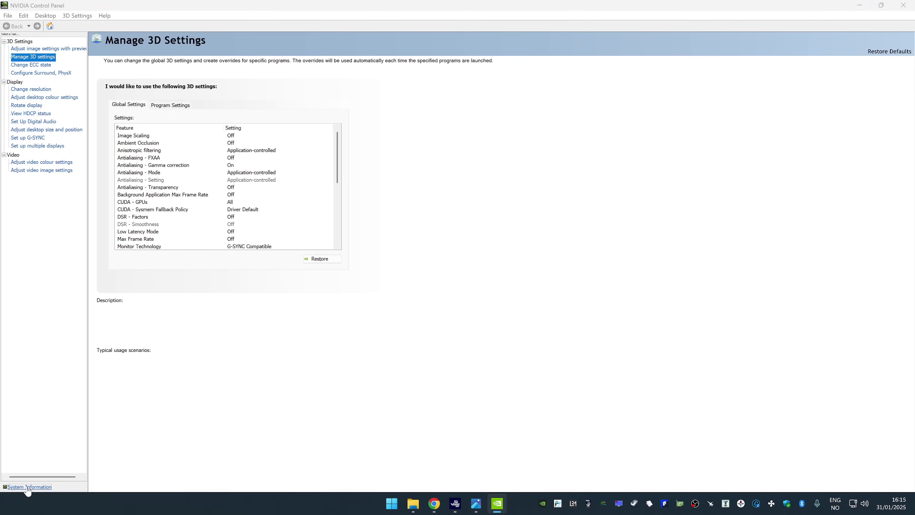
pyautogui.click(28, 488)
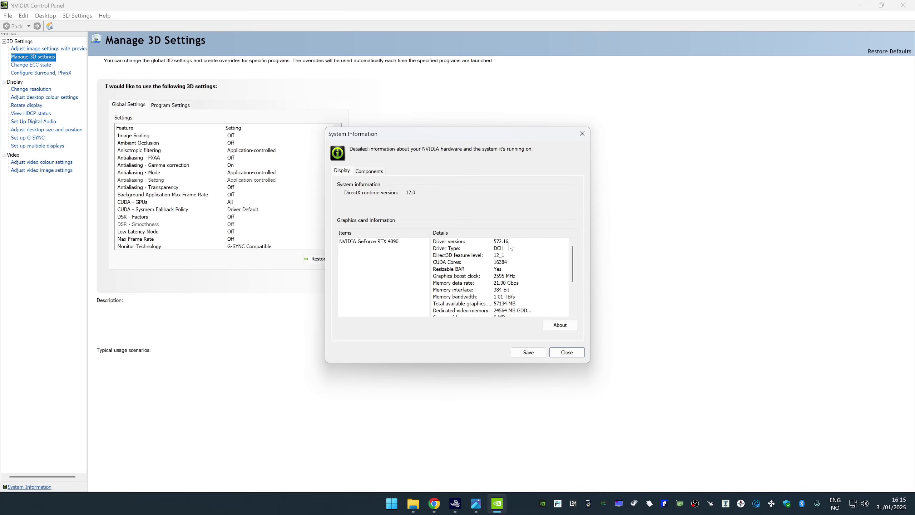
pyautogui.click(492, 506)
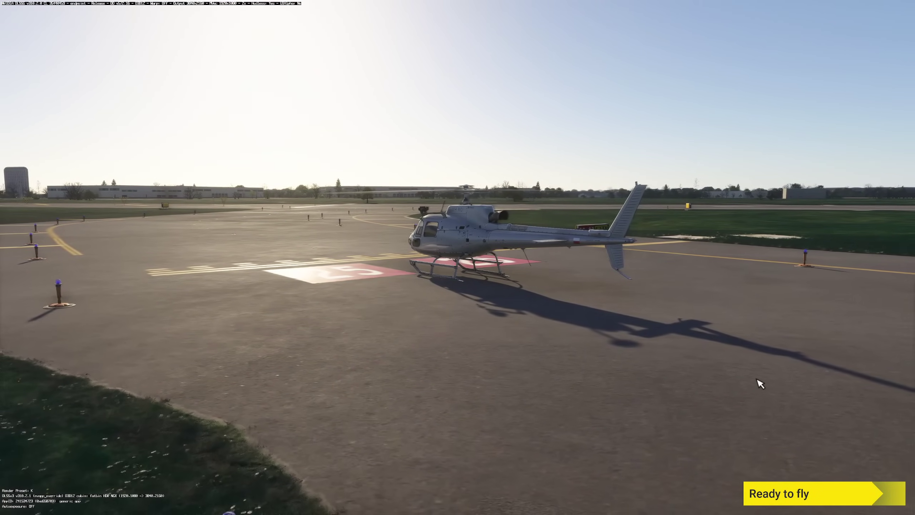
# Review the dlssindicator_off and dlssindicator_on files, then switch to Chrome's Digital Foundry videos.
pyautogui.press('super')
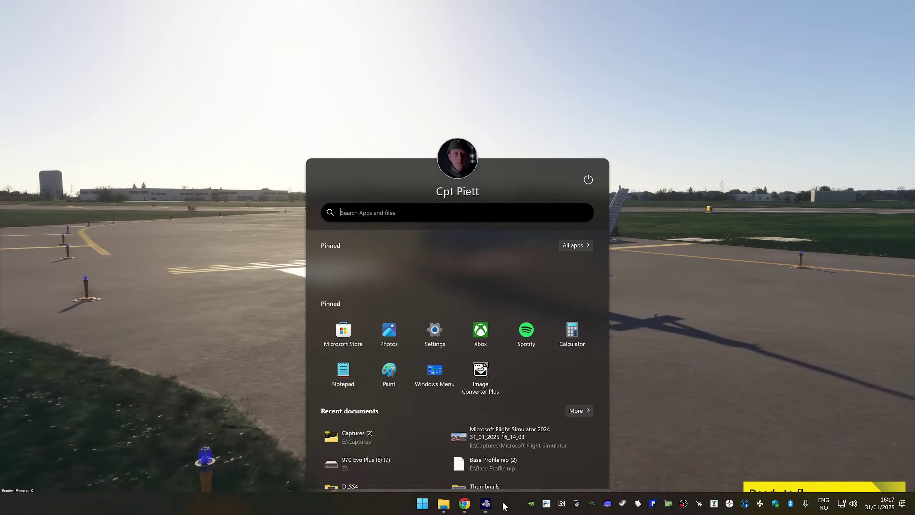
pyautogui.click(446, 497)
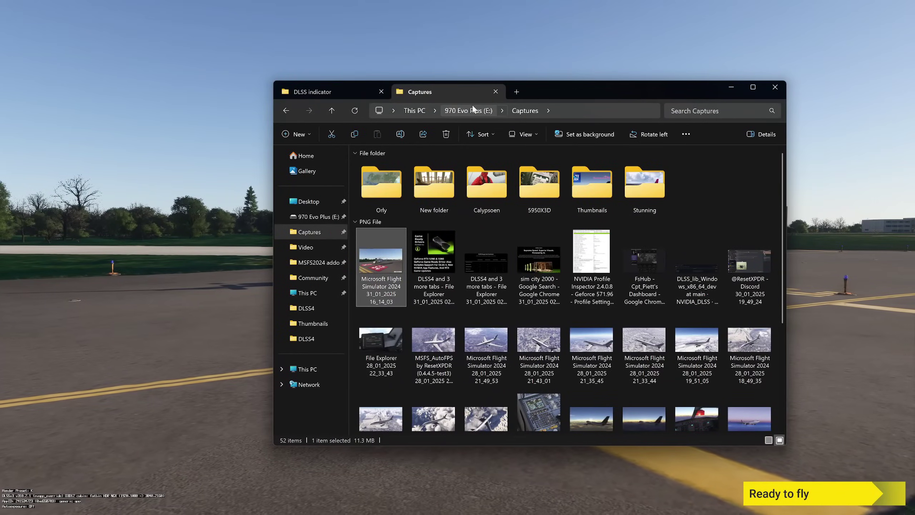
pyautogui.click(355, 95)
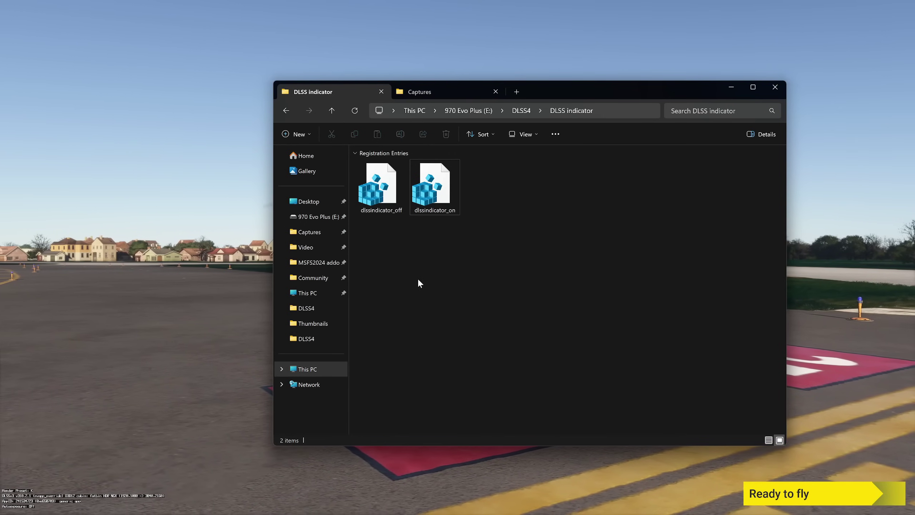
pyautogui.click(380, 171)
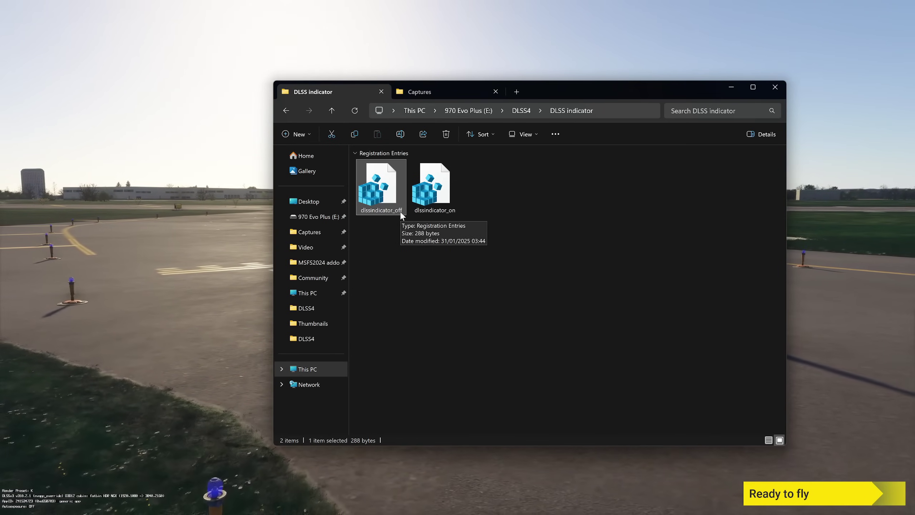
pyautogui.click(389, 247)
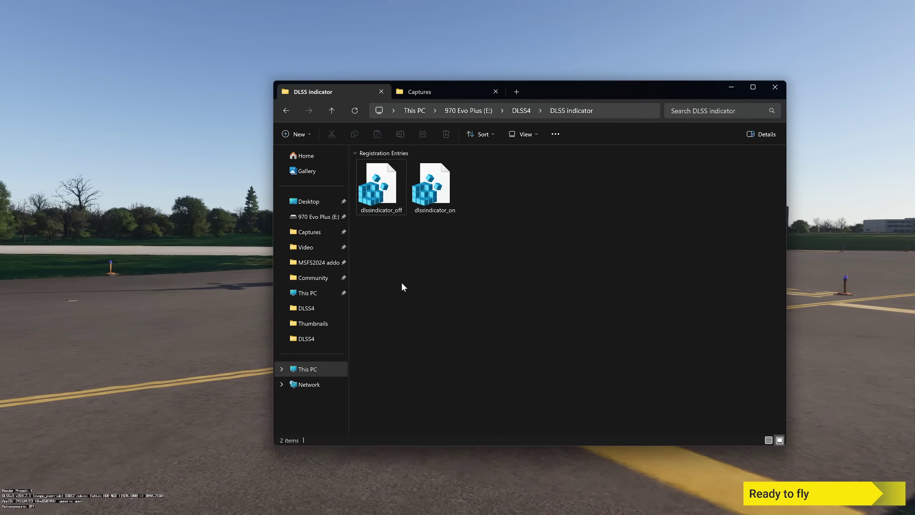
pyautogui.press('super')
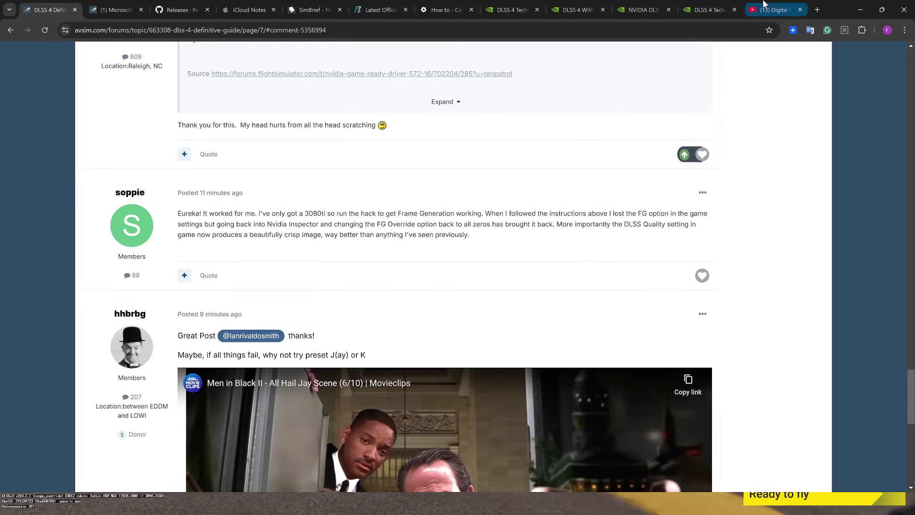
pyautogui.click(775, 9)
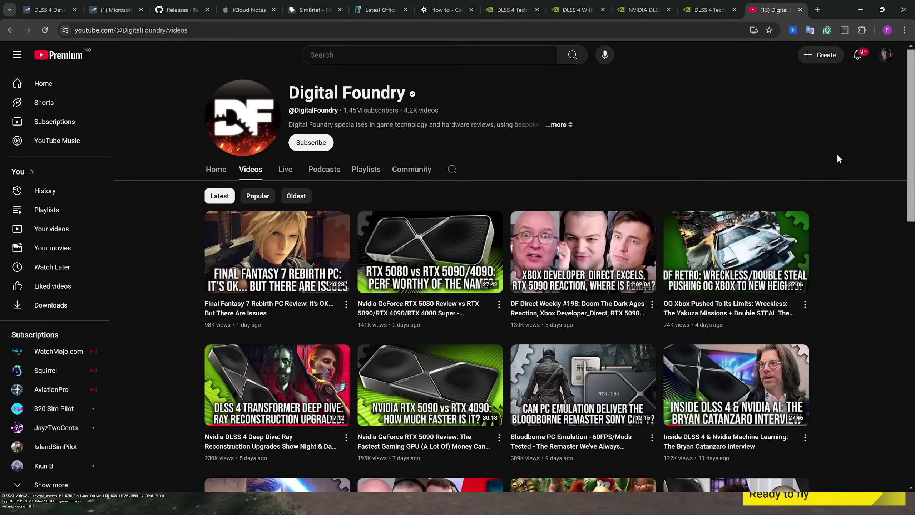
pyautogui.moveTo(731, 397)
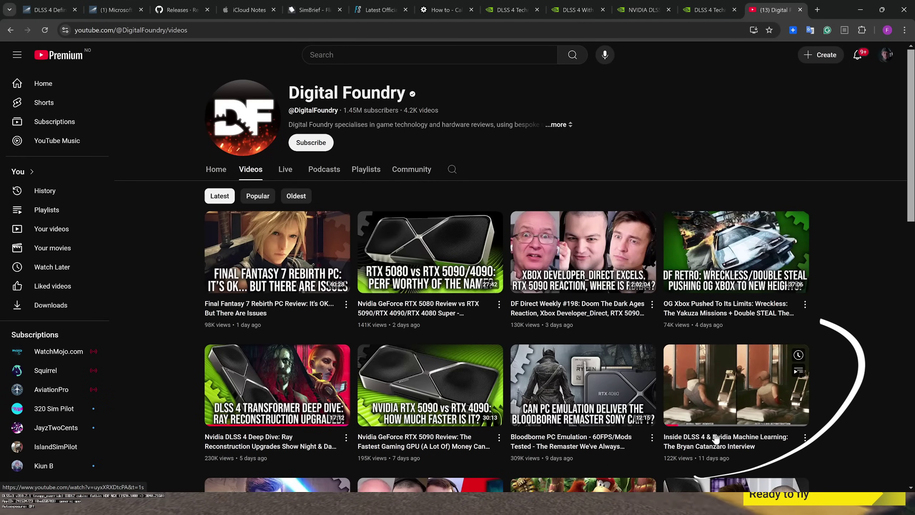
pyautogui.moveTo(256, 394)
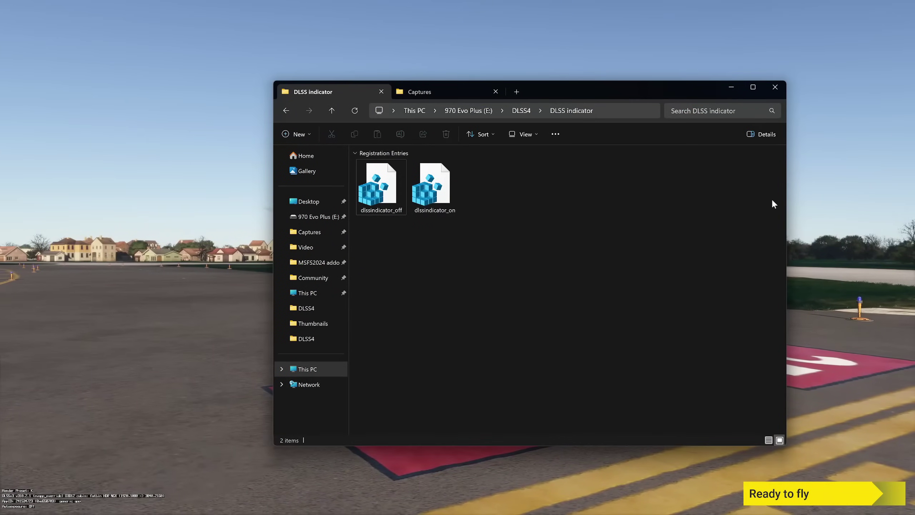
# Minimize File Explorer so the H125 on Orly's pad fills the screen.
pyautogui.click(733, 89)
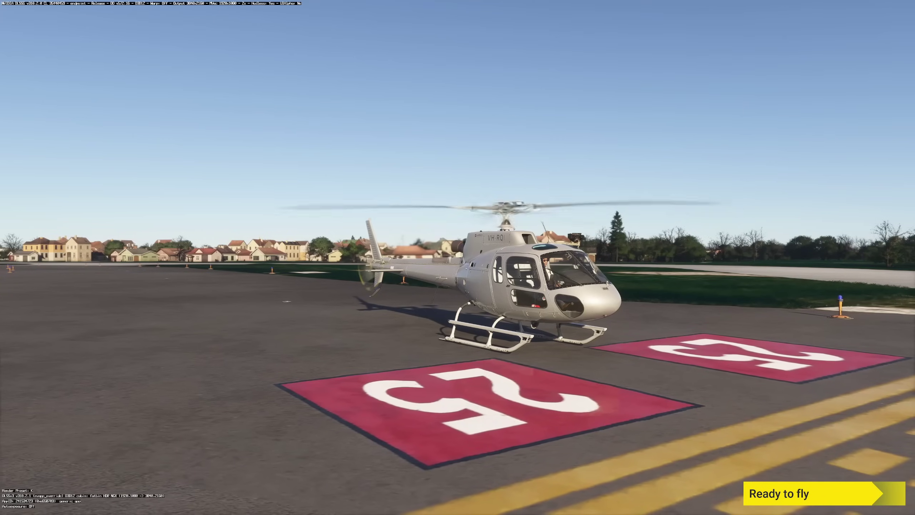